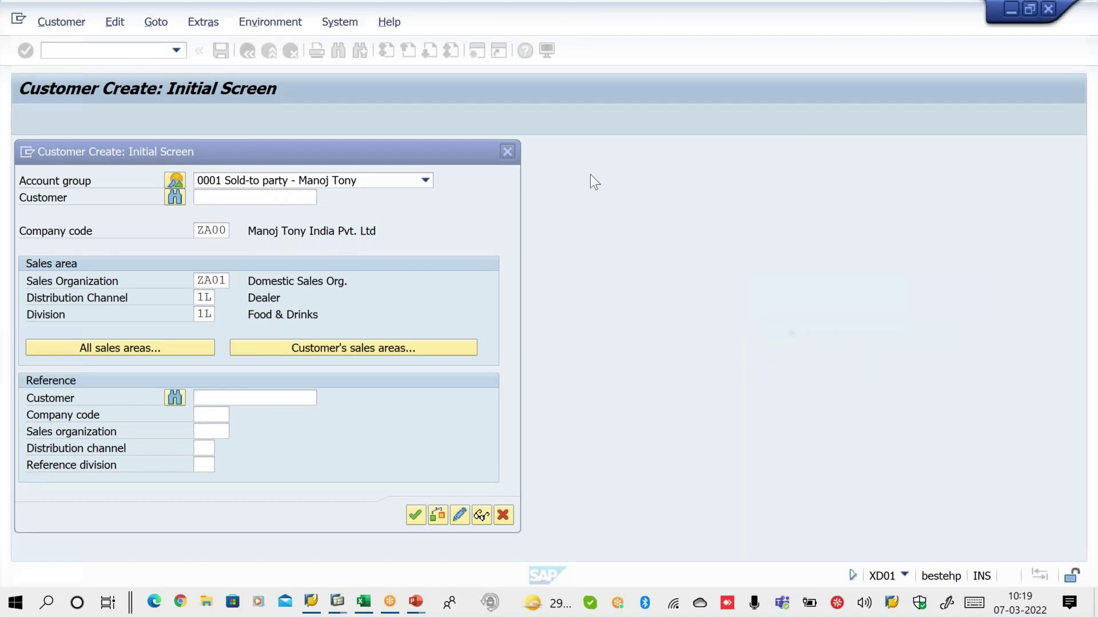
Close customer creation and browse Logistics > Sales and Distribution > Master Data > Customer > Create
{"action": "left_click", "coordinate": [507, 152]}
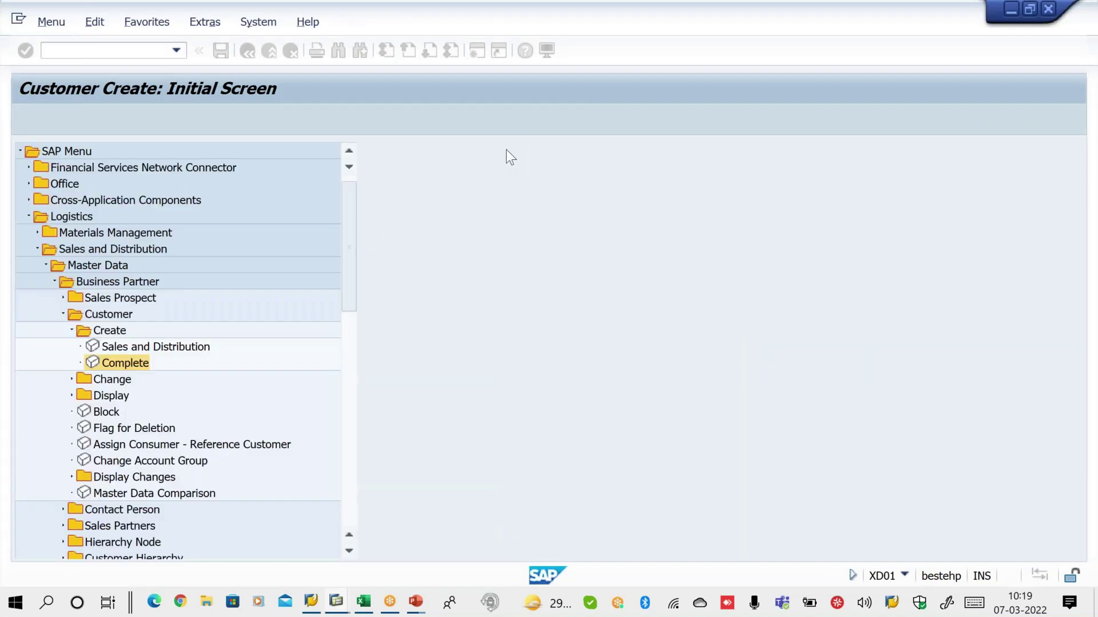
{"action": "left_click", "coordinate": [28, 216]}
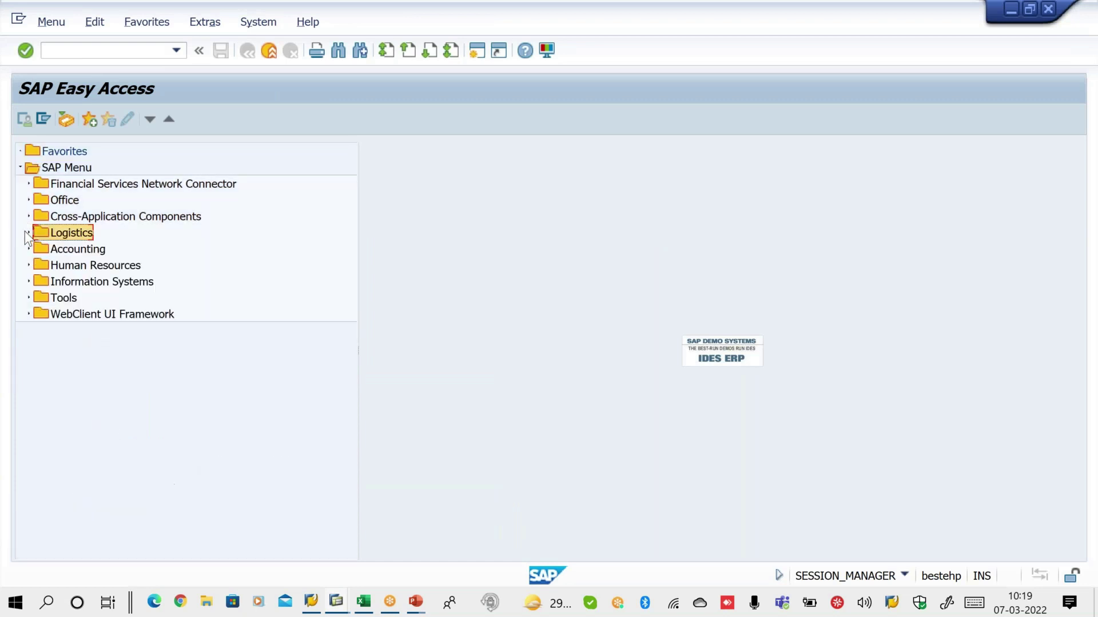
{"action": "left_click", "coordinate": [29, 233]}
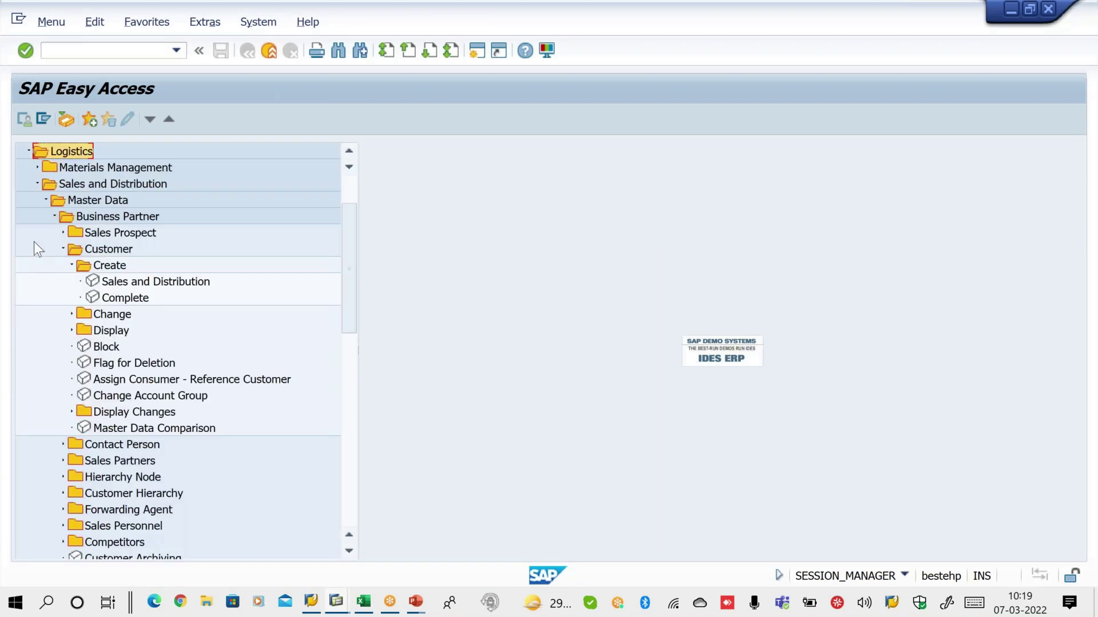
{"action": "left_click", "coordinate": [35, 183]}
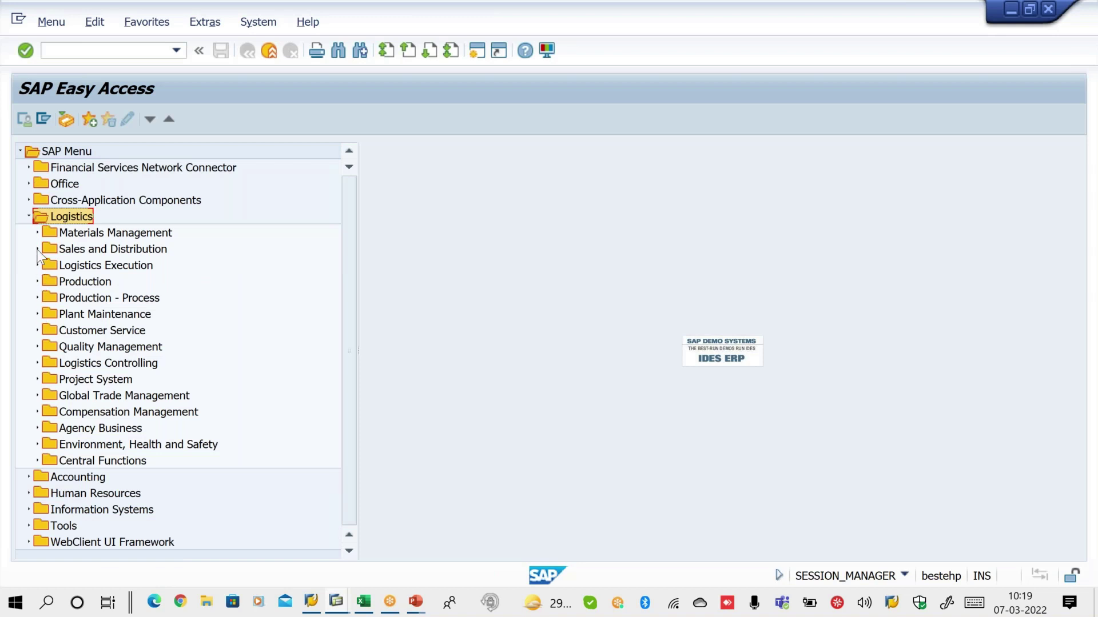
{"action": "left_click", "coordinate": [37, 250]}
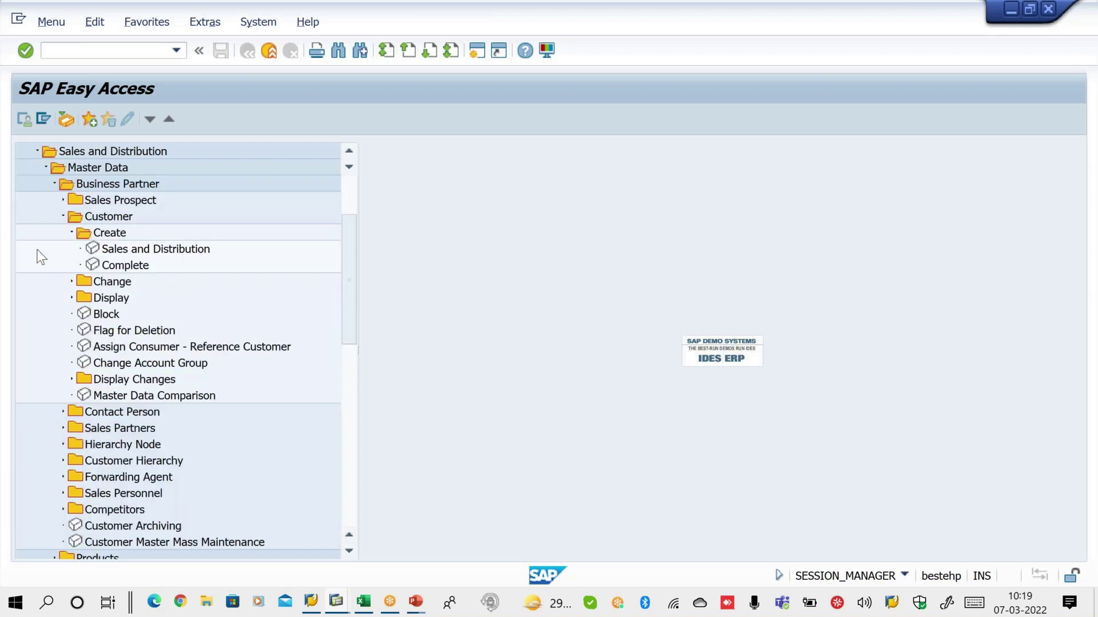
{"action": "left_click", "coordinate": [54, 184]}
{"action": "left_click", "coordinate": [54, 184]}
{"action": "left_click", "coordinate": [91, 222]}
{"action": "left_click", "coordinate": [121, 267]}
Return to the start screen with /n, rerun XD01, then close customer creation again
{"action": "left_click", "coordinate": [111, 44]}
{"action": "type", "text": "/n"}
{"action": "key", "text": "Return"}
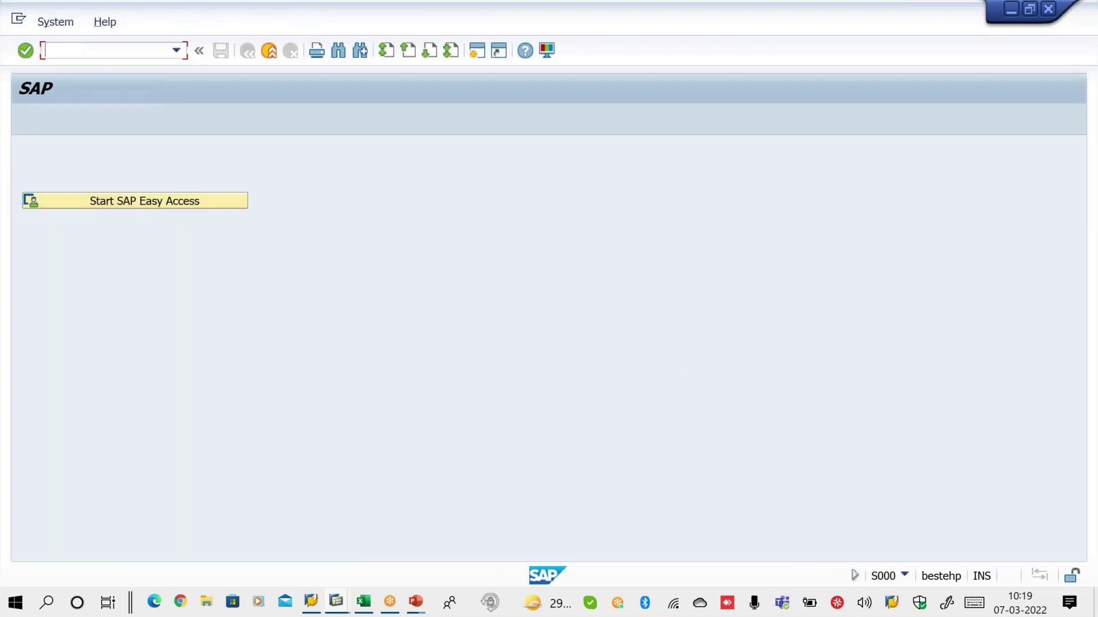
{"action": "type", "text": "XD01"}
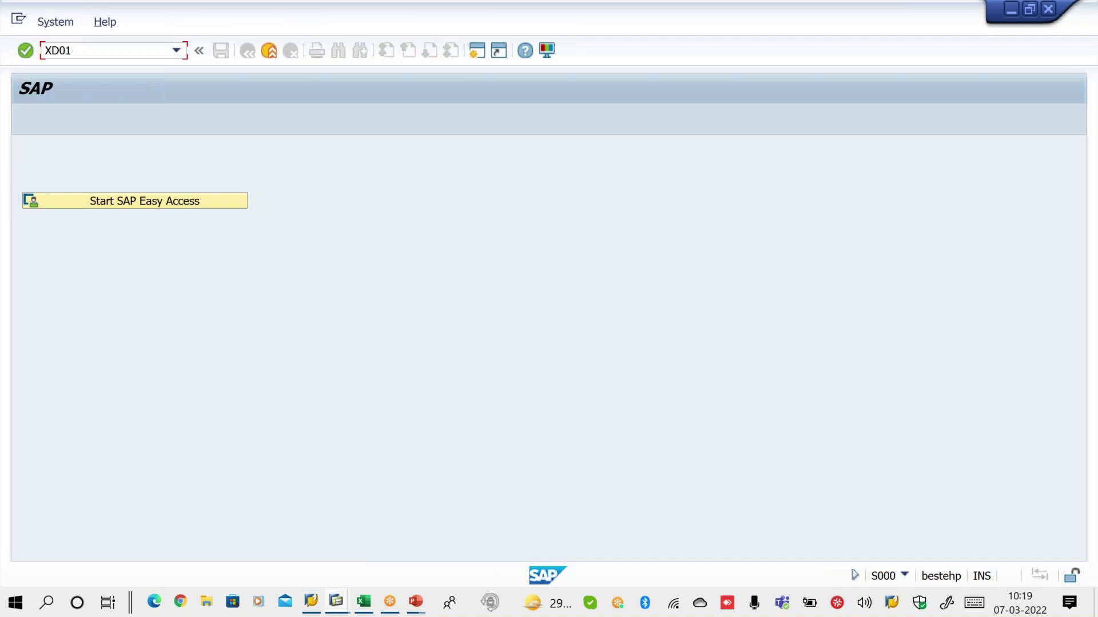
{"action": "key", "text": "Return"}
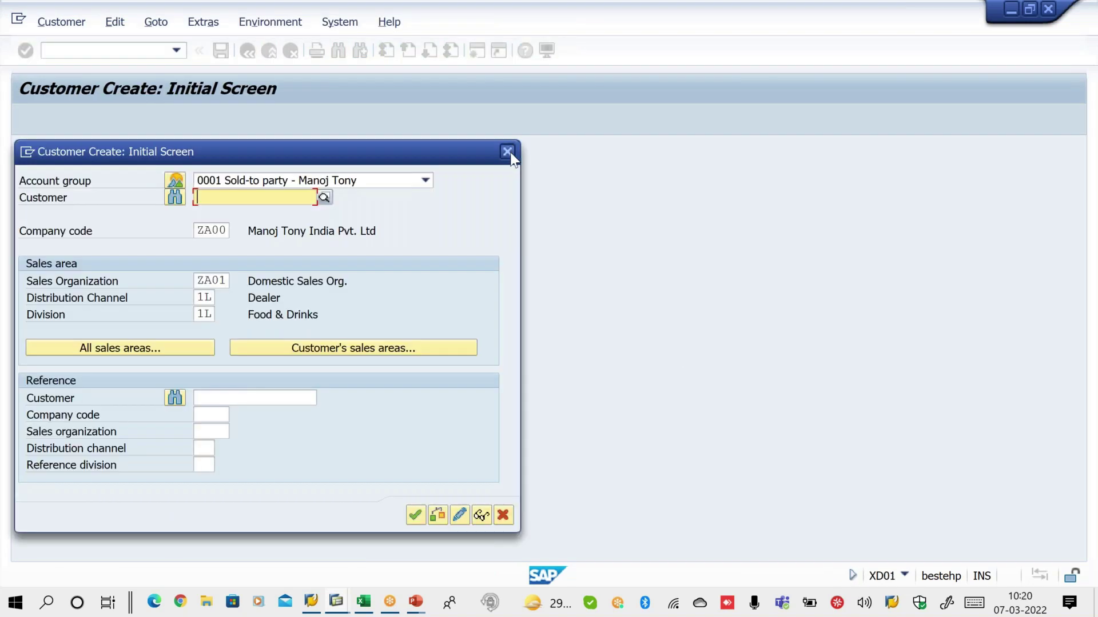
{"action": "left_click", "coordinate": [507, 153]}
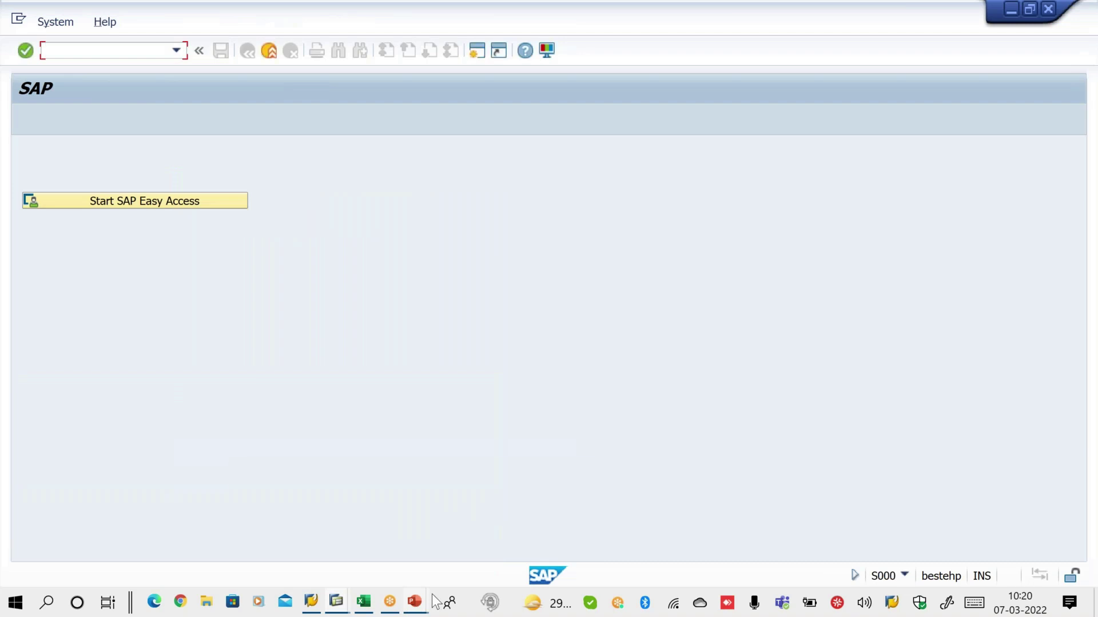
Show the Inputs for CM slide, then go back to SAP Easy Access
{"action": "mouse_move", "coordinate": [432, 596]}
{"action": "left_click", "coordinate": [519, 559]}
{"action": "key", "text": "Right"}
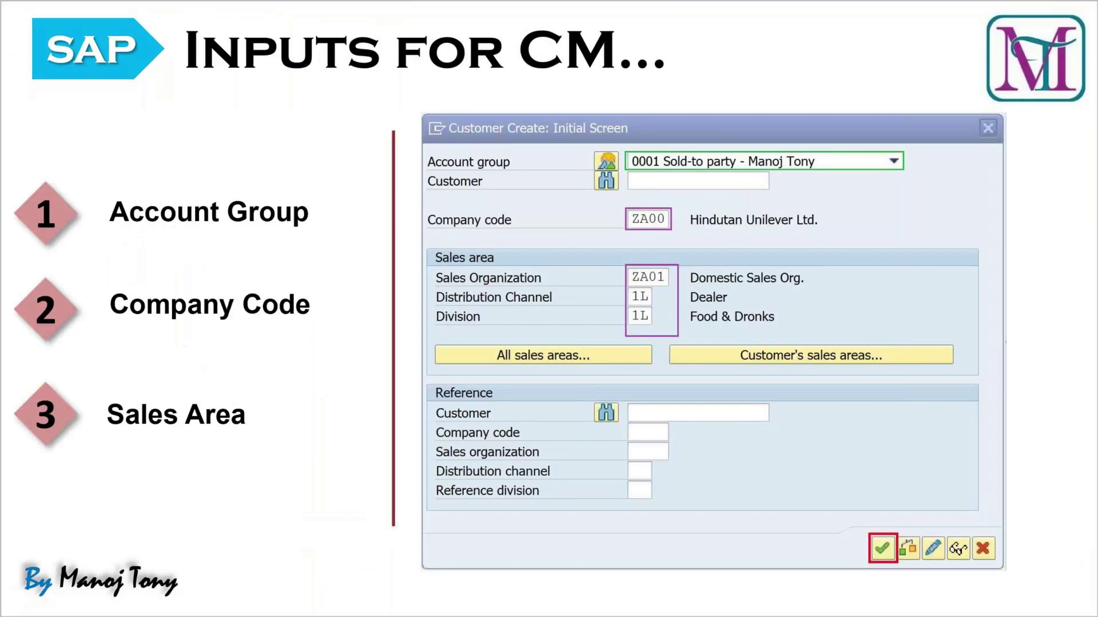
{"action": "key", "text": "alt+Tab"}
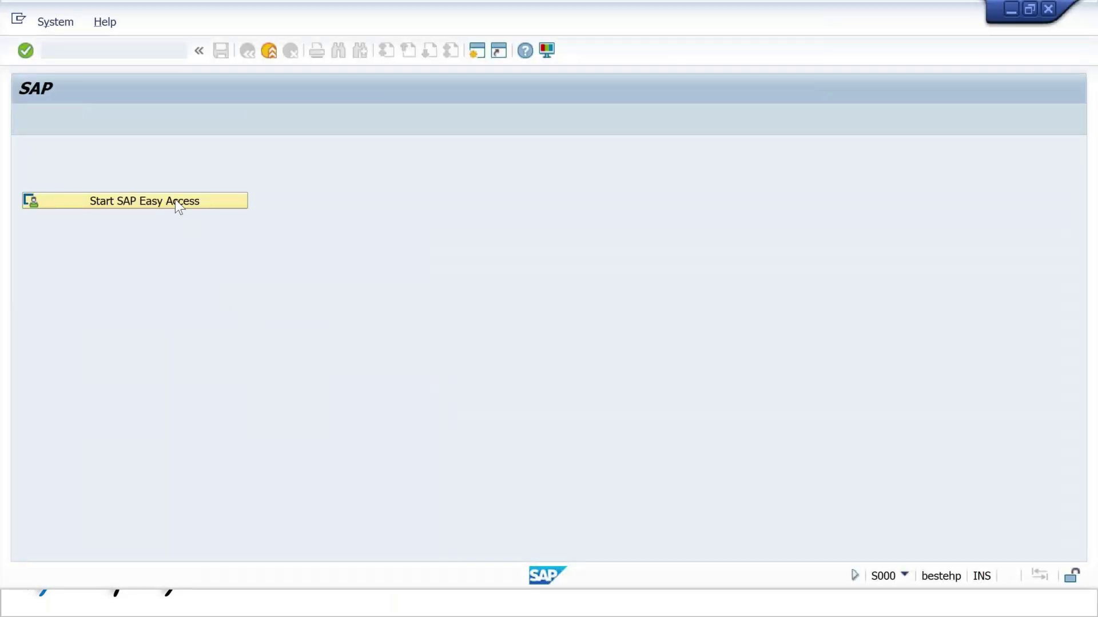
{"action": "left_click", "coordinate": [175, 199]}
Run XD01 to open customer creation, glancing at the Inputs for CM slide
{"action": "left_click", "coordinate": [118, 51]}
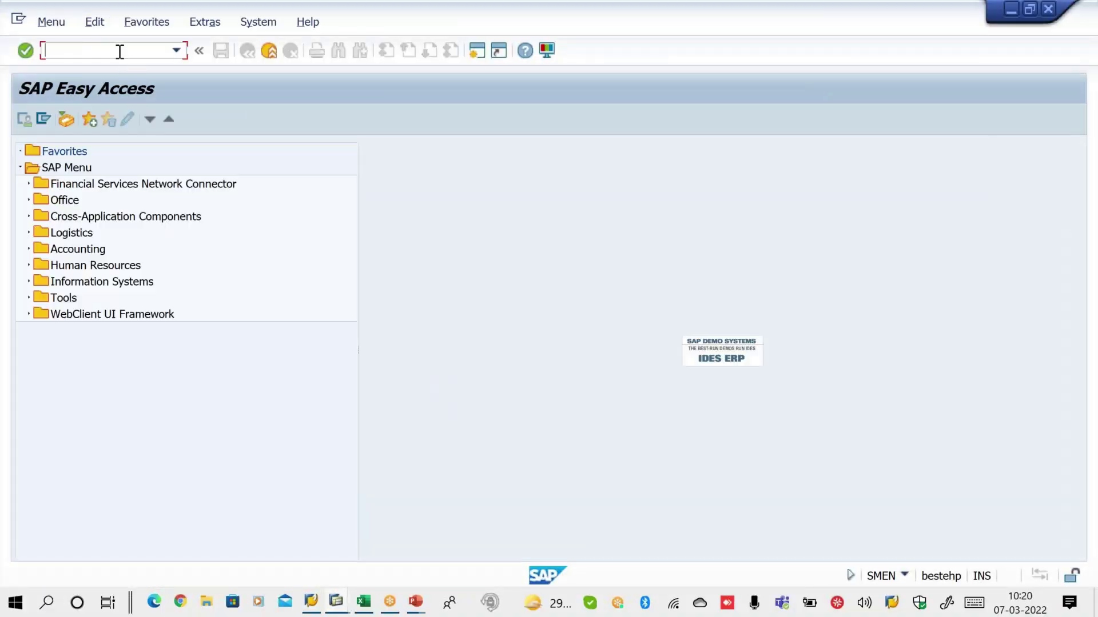
{"action": "type", "text": "XD01"}
{"action": "key", "text": "Return"}
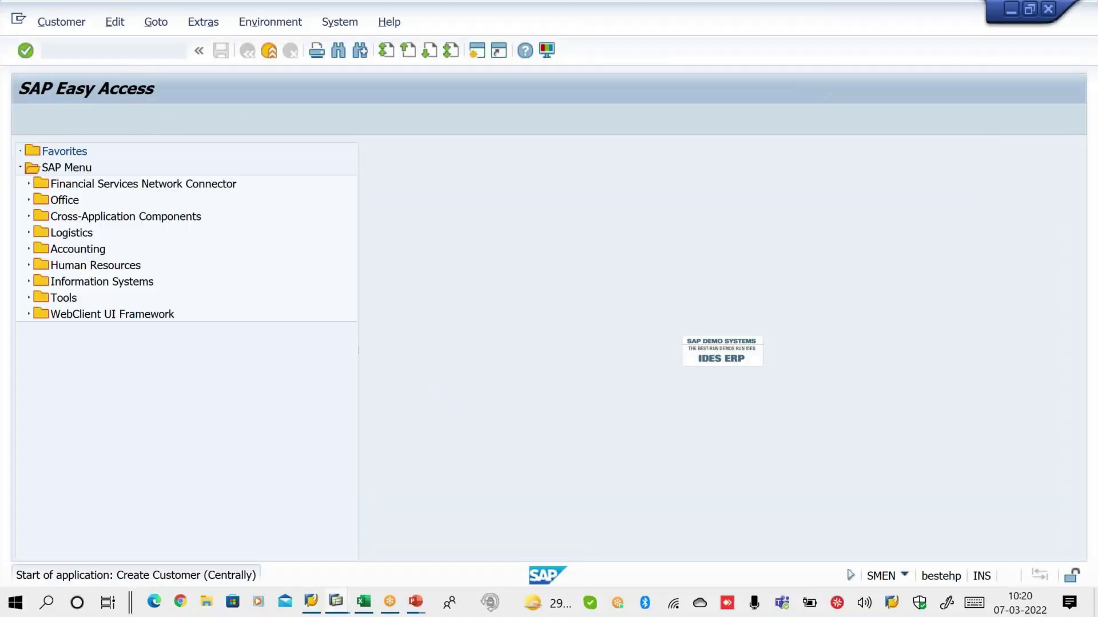
{"action": "key", "text": "alt+Tab"}
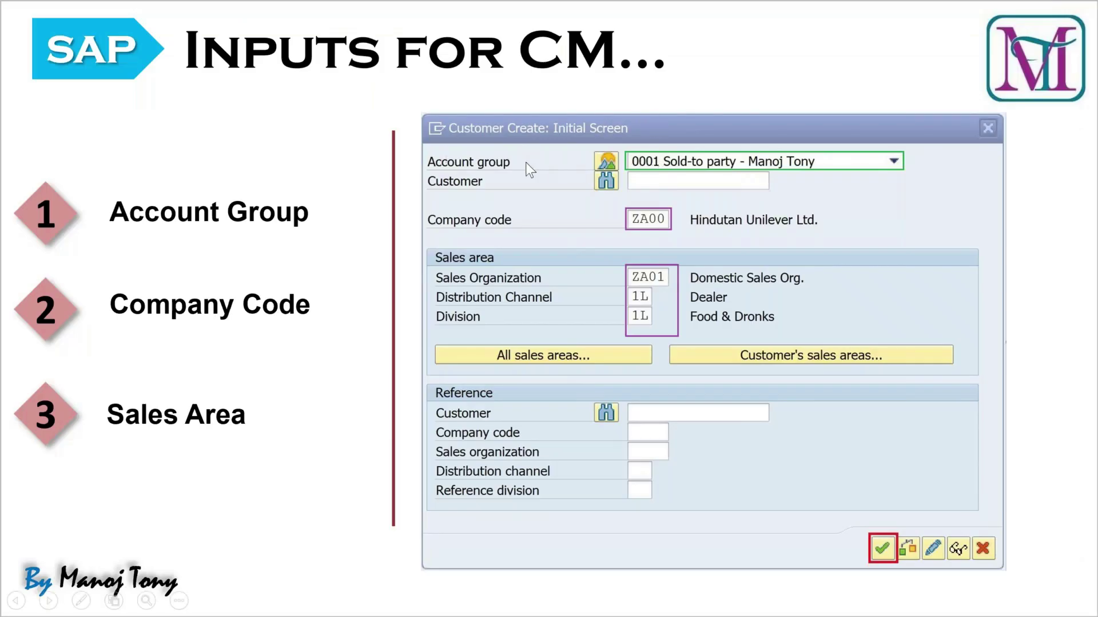
{"action": "key", "text": "alt+Tab"}
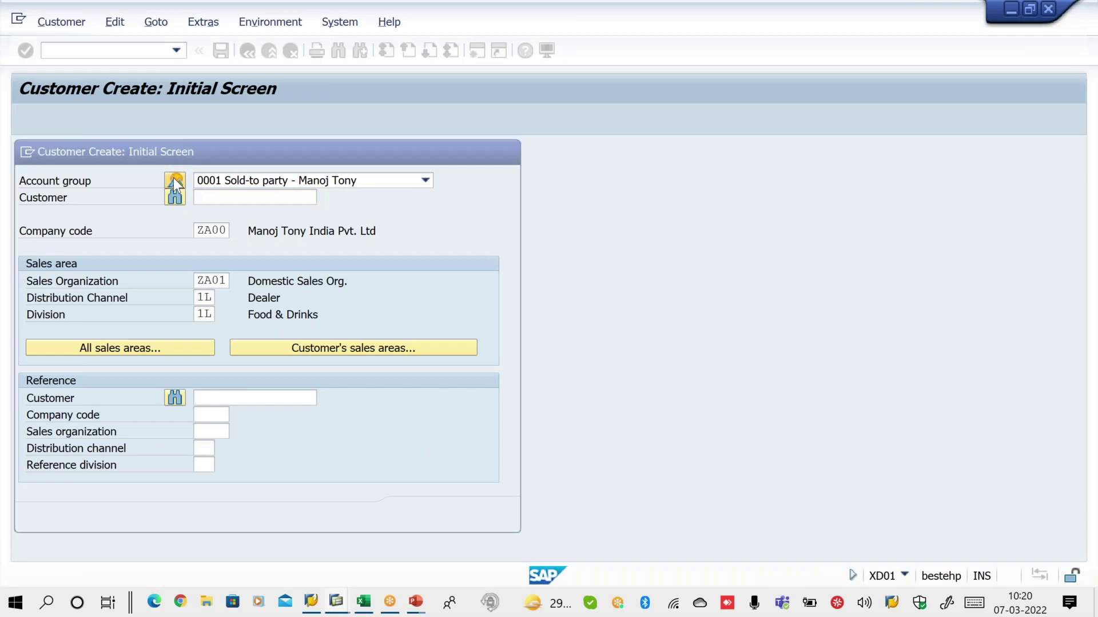
Choose account group 0001 Sold-to party for ZA00 and ZA01/1L/1L, then show the View in CM slide
{"action": "left_click", "coordinate": [173, 179]}
{"action": "double_click", "coordinate": [192, 231]}
{"action": "key", "text": "Tab"}
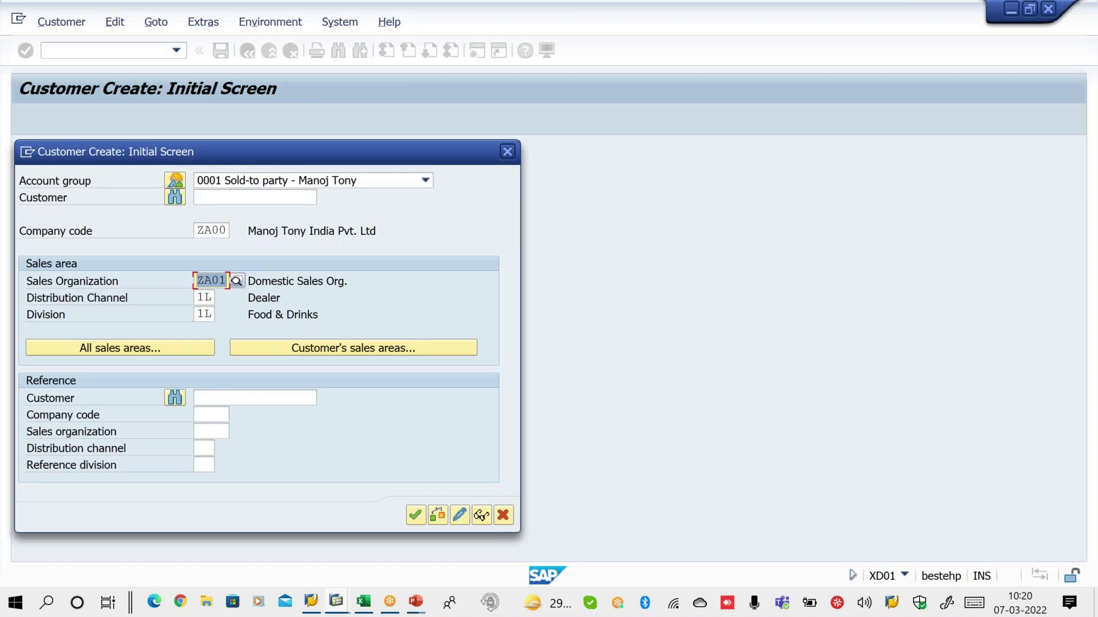
{"action": "left_click", "coordinate": [416, 516]}
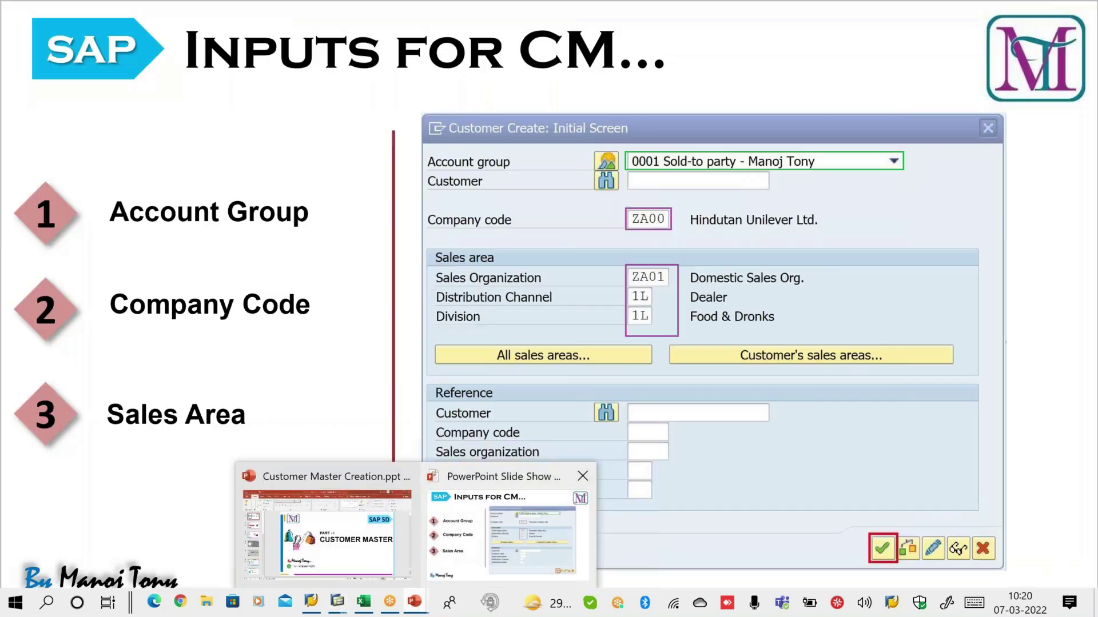
{"action": "left_click", "coordinate": [490, 529]}
{"action": "key", "text": "Right"}
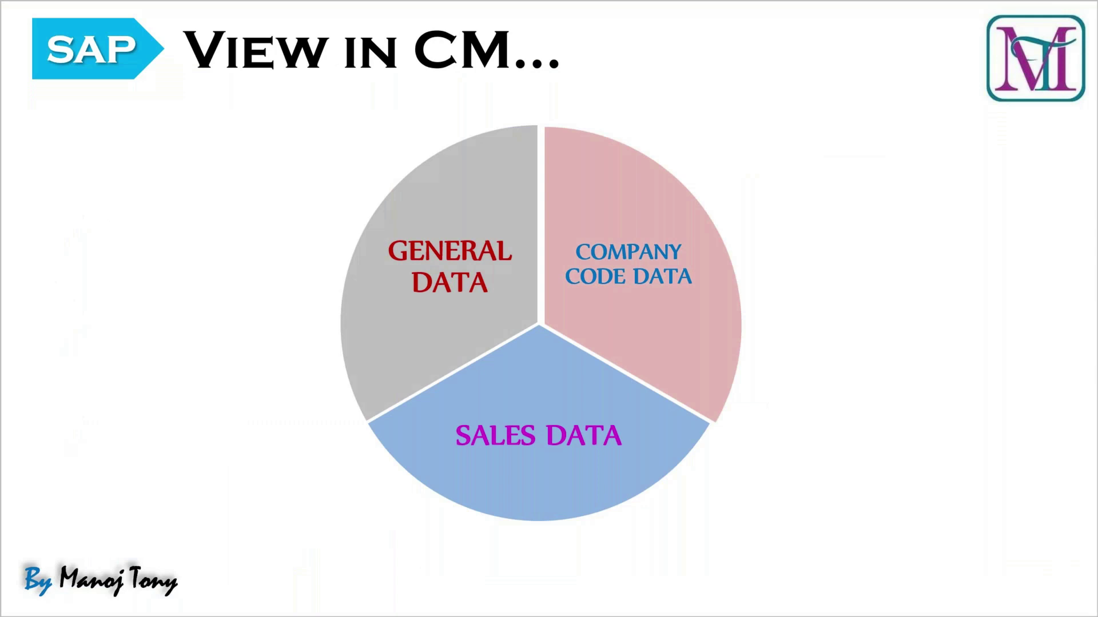
Draw check marks beside General Data, Company Code Data and Sales Data on the slide
{"action": "left_click_drag", "start_coordinate": [338, 219], "coordinate": [399, 177]}
{"action": "left_click_drag", "start_coordinate": [697, 222], "coordinate": [767, 206]}
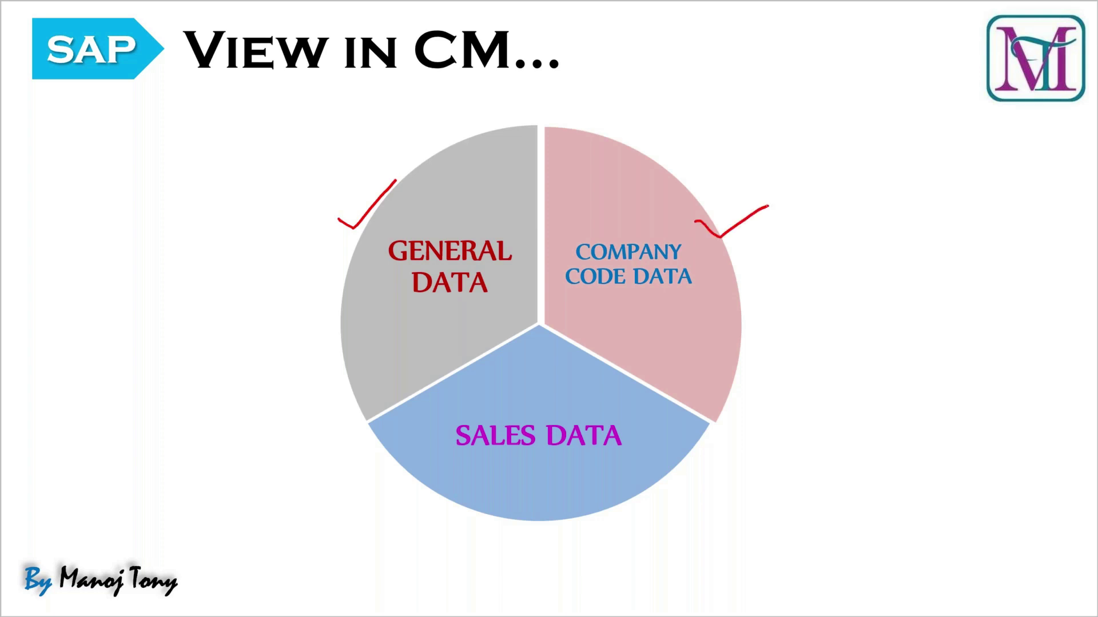
{"action": "mouse_move", "coordinate": [673, 479]}
{"action": "left_mouse_down"}
{"action": "mouse_move", "coordinate": [684, 504]}
{"action": "mouse_move", "coordinate": [736, 475]}
{"action": "left_mouse_up"}
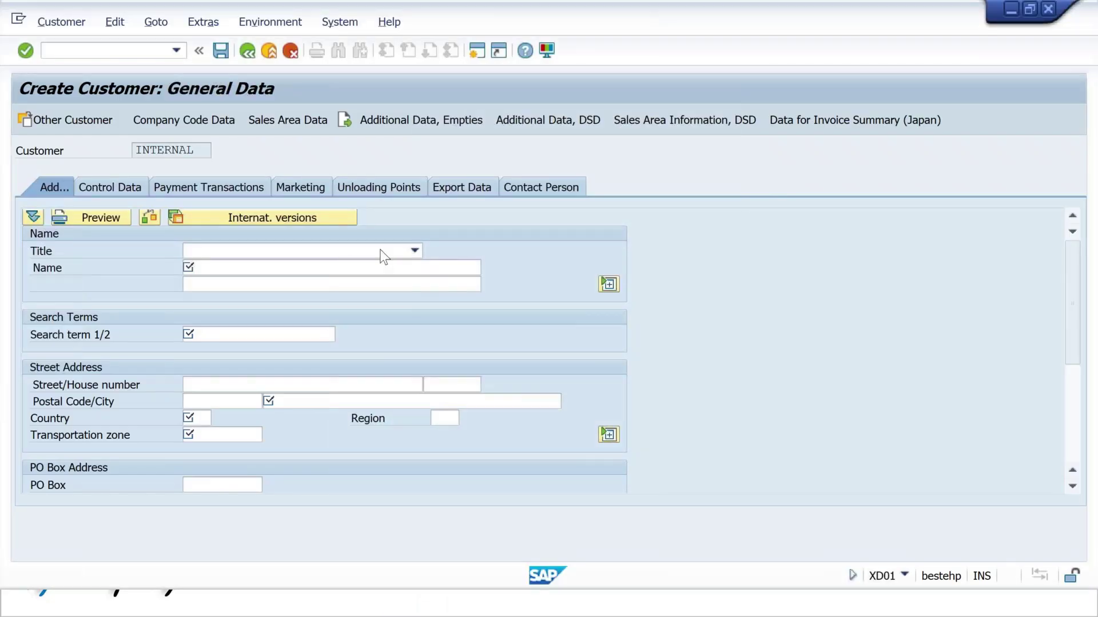
Set title Company and fill the company name and search term from earlier entries
{"action": "left_click", "coordinate": [384, 252]}
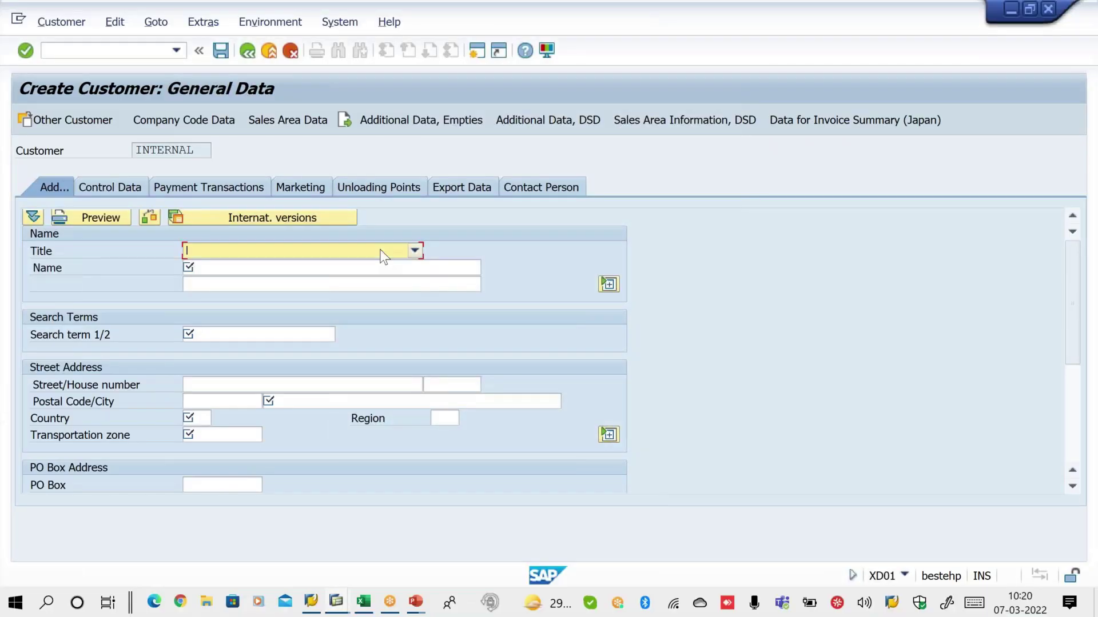
{"action": "left_click", "coordinate": [353, 267]}
{"action": "left_click", "coordinate": [188, 268]}
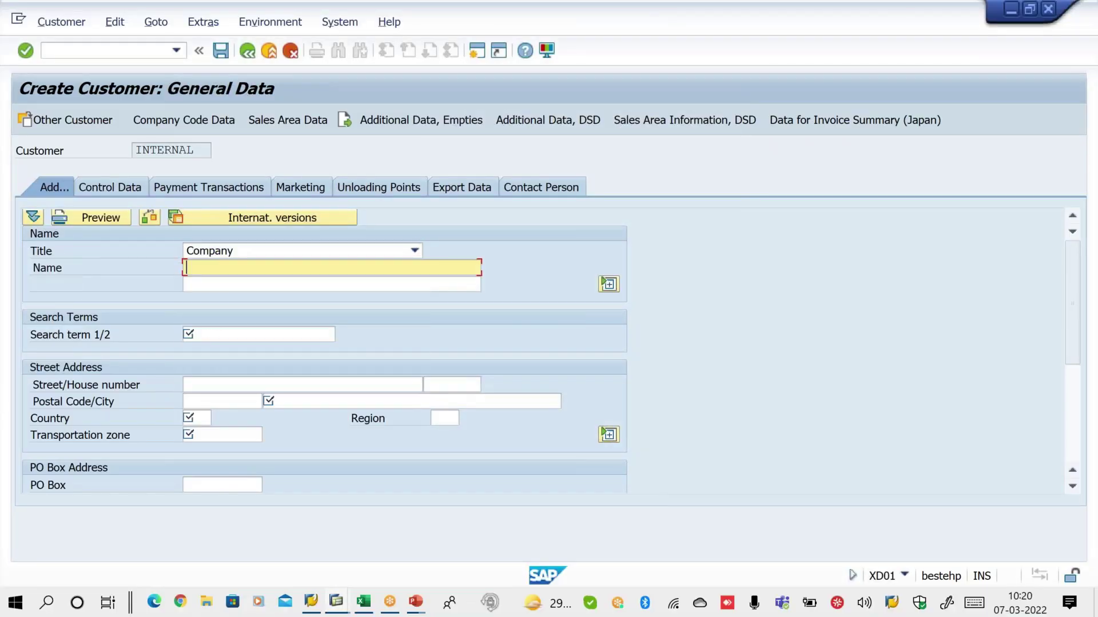
{"action": "key", "text": "Down"}
{"action": "key", "text": "Return"}
{"action": "left_click", "coordinate": [194, 334]}
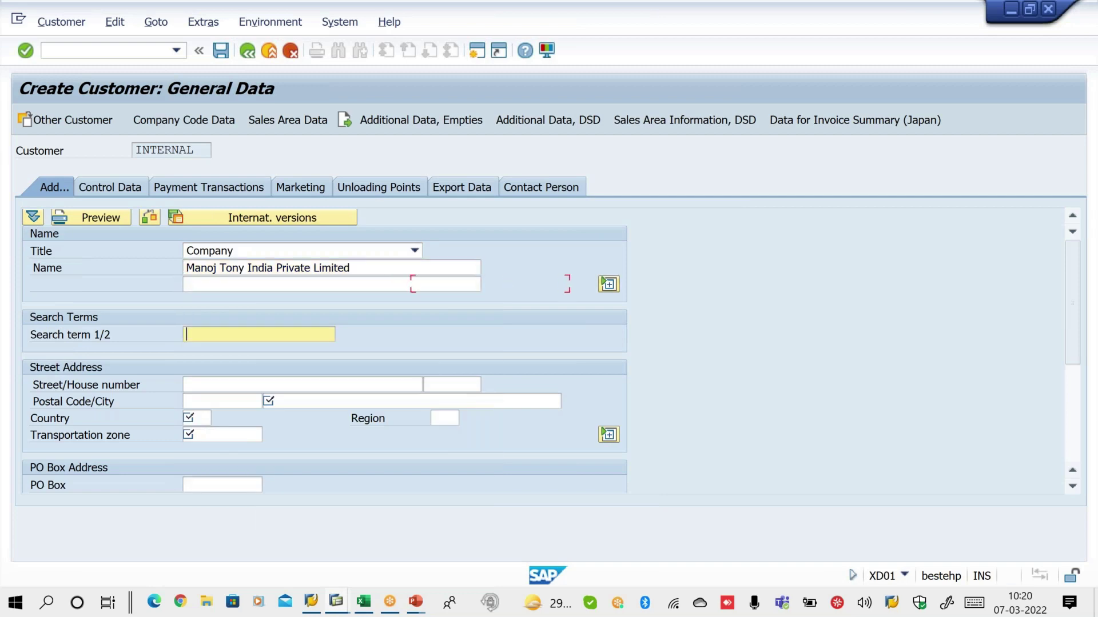
{"action": "key", "text": "Down"}
{"action": "key", "text": "Return"}
Recheck the Company title and highlight the entered company name and search term
{"action": "left_click", "coordinate": [337, 249]}
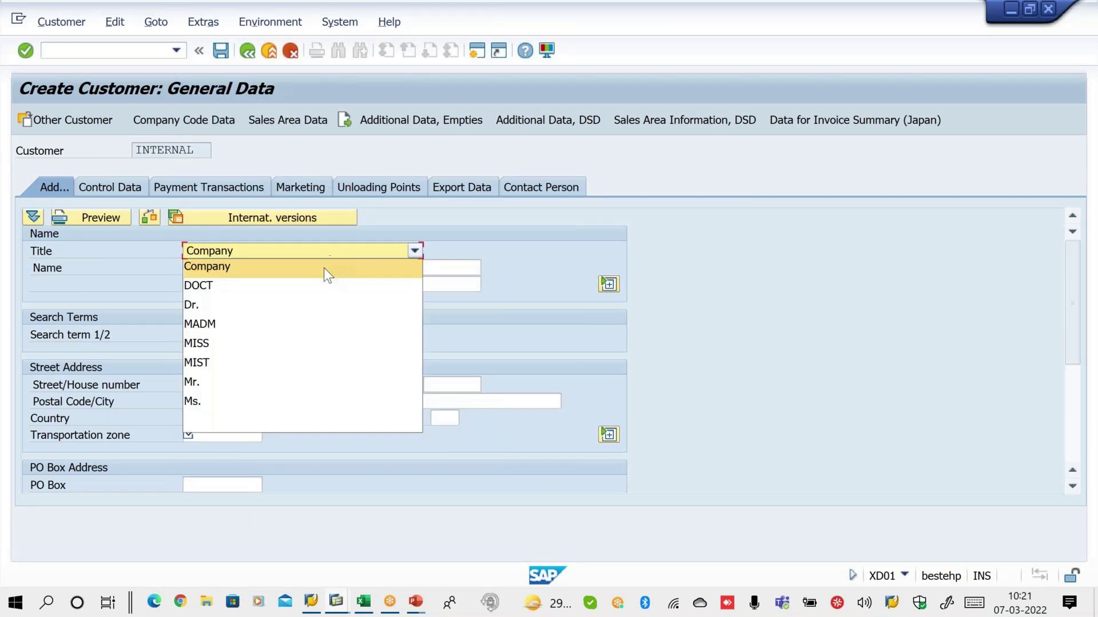
{"action": "left_click", "coordinate": [324, 268]}
{"action": "left_click", "coordinate": [315, 250]}
{"action": "left_click", "coordinate": [314, 266]}
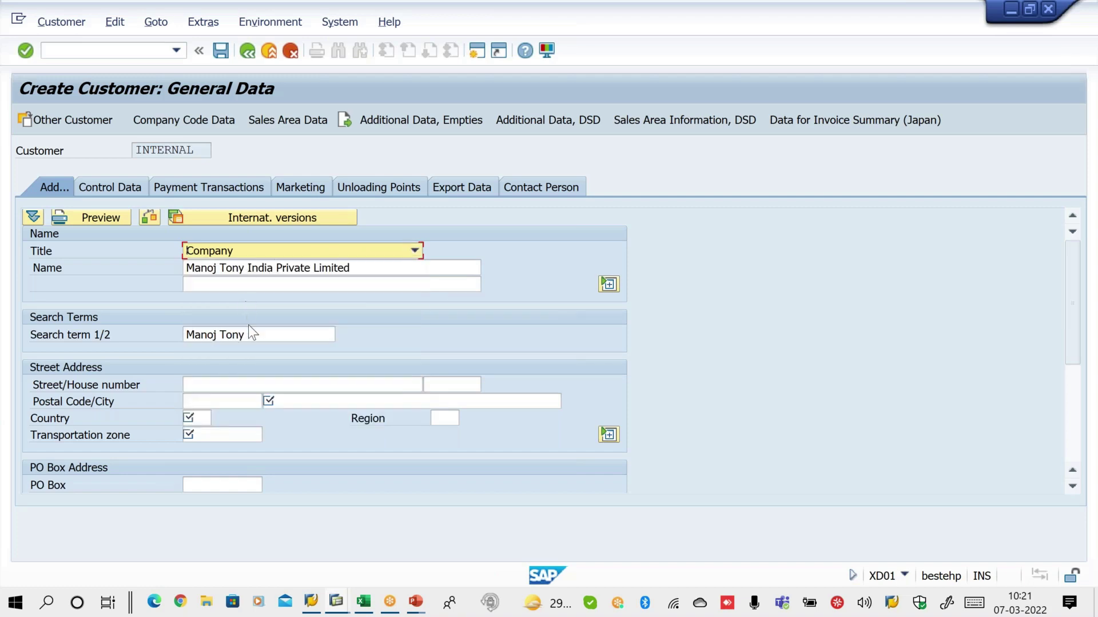
{"action": "left_click_drag", "start_coordinate": [368, 267], "coordinate": [186, 267]}
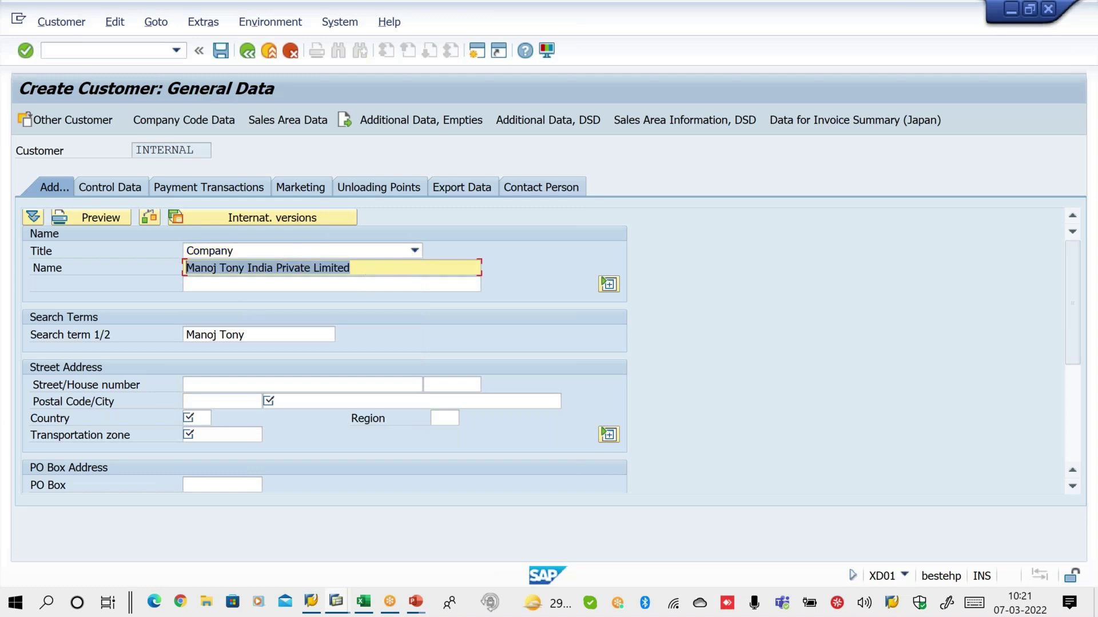
{"action": "left_click_drag", "start_coordinate": [270, 338], "coordinate": [186, 335]}
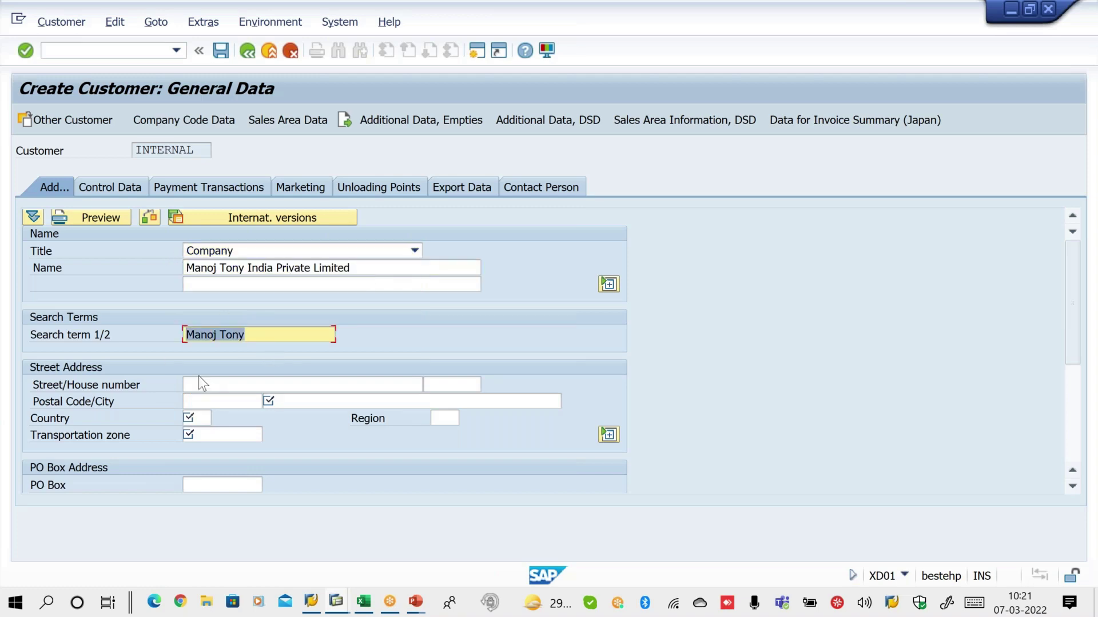
{"action": "left_click", "coordinate": [214, 386]}
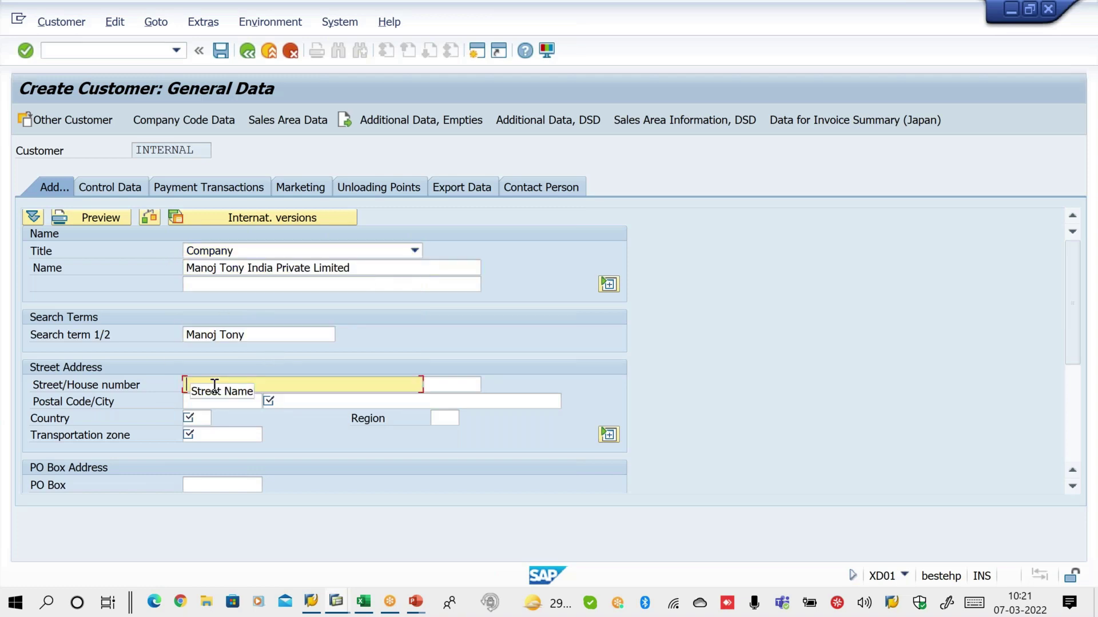
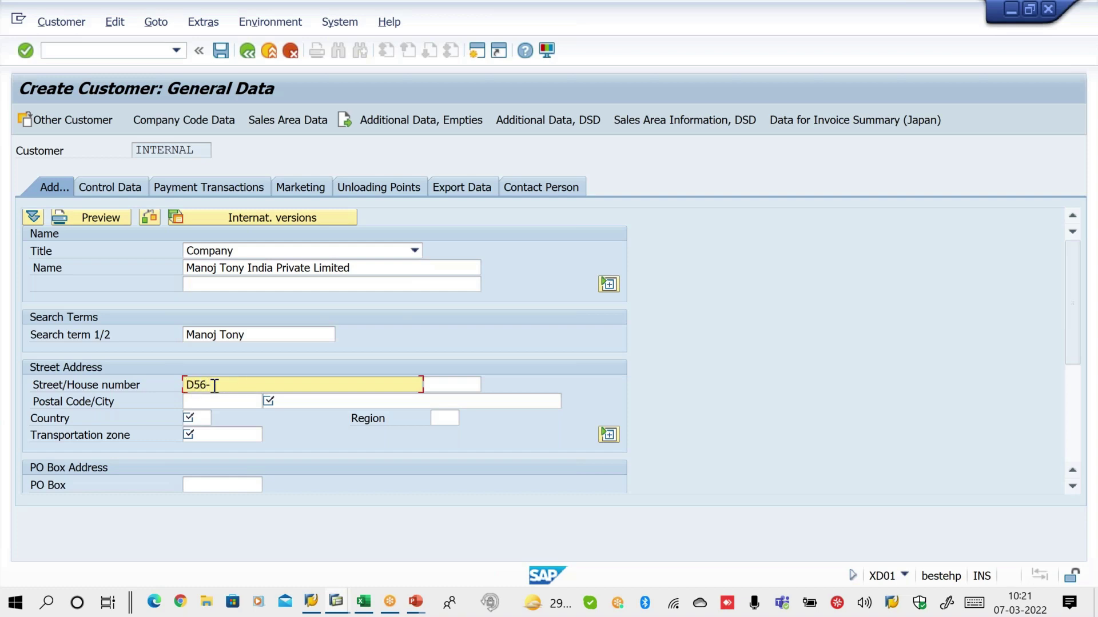
Enter the company's street address, correcting the typos in it
{"action": "key", "text": "Home"}
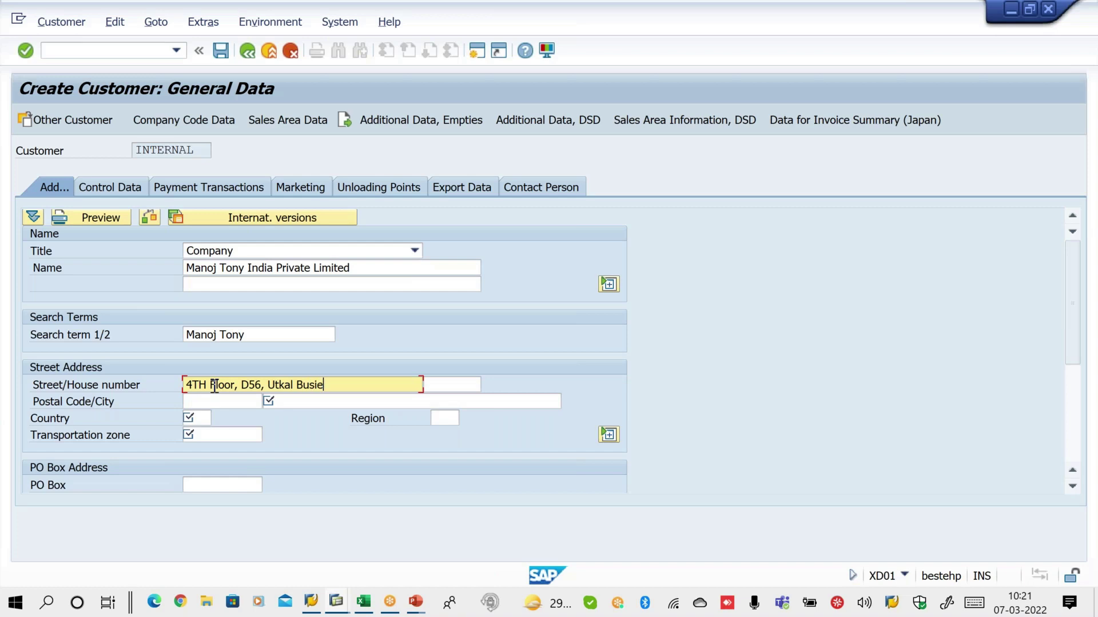
{"action": "key", "text": "Tab"}
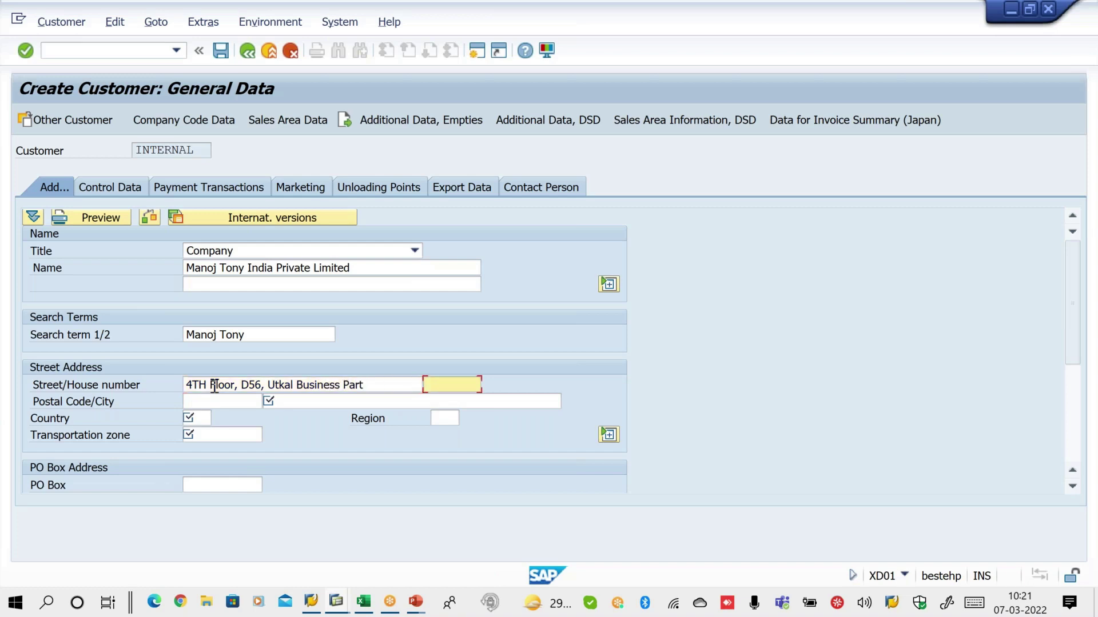
{"action": "left_click", "coordinate": [370, 384]}
{"action": "key", "text": "BackSpace"}
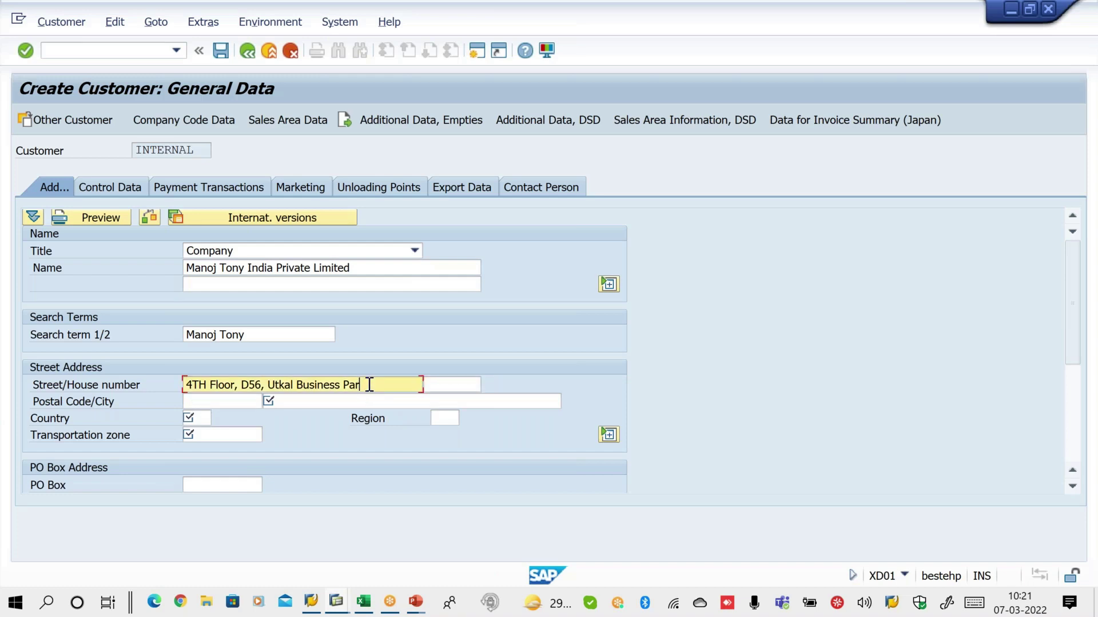
{"action": "type", "text": "k"}
{"action": "key", "text": "Tab"}
{"action": "key", "text": "Tab"}
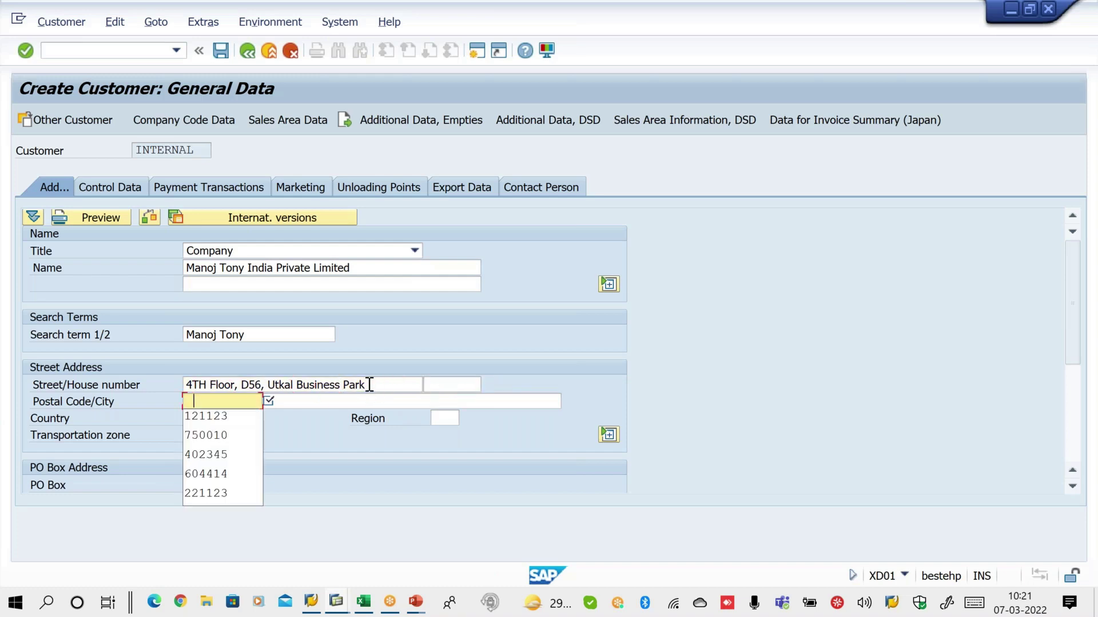
Fill postal code and city from earlier entries and set country IN
{"action": "key", "text": "Down"}
{"action": "key", "text": "Down"}
{"action": "key", "text": "Return"}
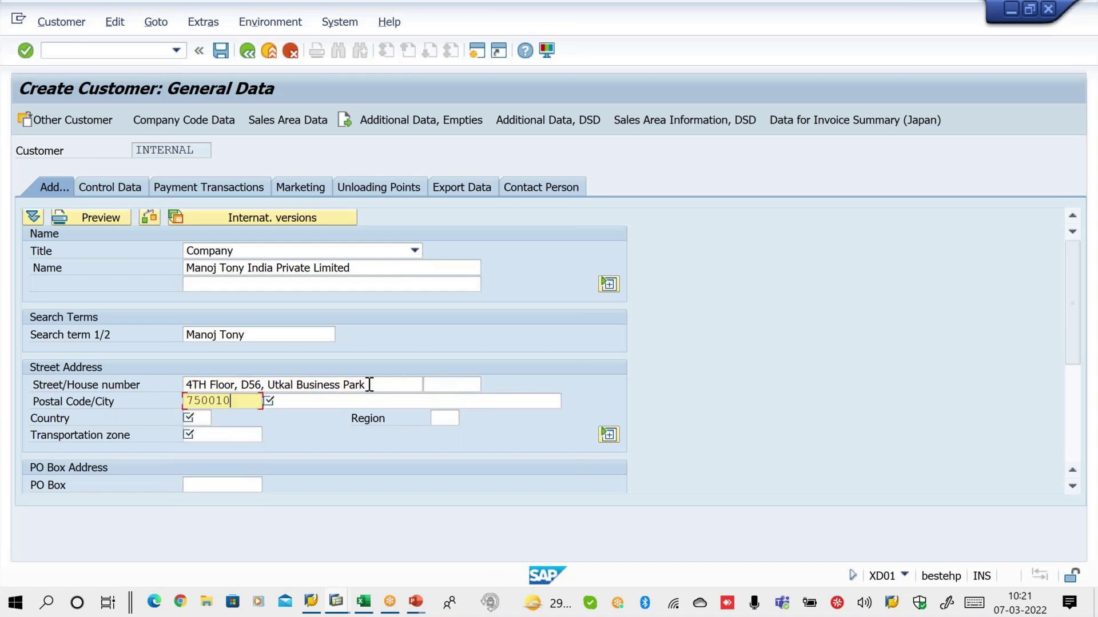
{"action": "key", "text": "Tab"}
{"action": "key", "text": "Down"}
{"action": "key", "text": "Down"}
{"action": "key", "text": "Return"}
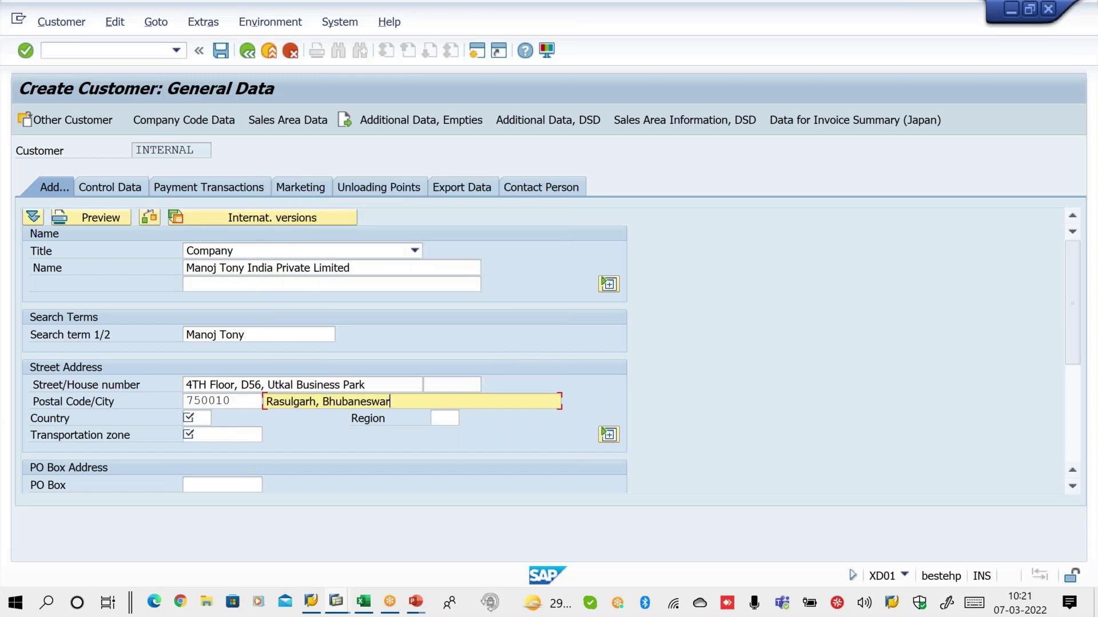
{"action": "key", "text": "Tab"}
{"action": "key", "text": "Down"}
{"action": "key", "text": "Return"}
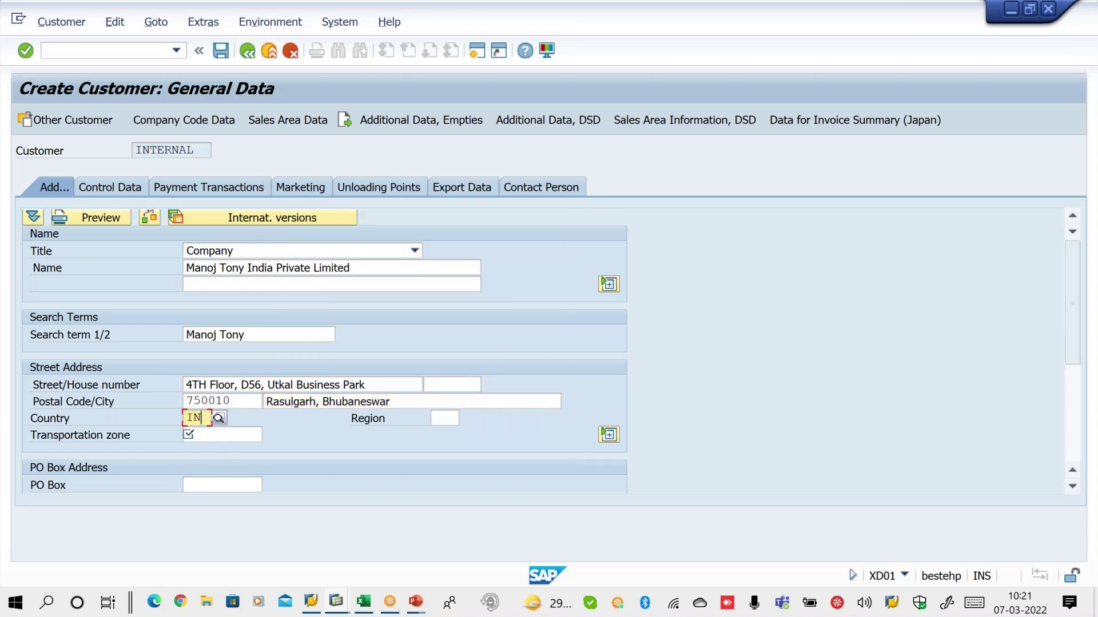
{"action": "left_click", "coordinate": [452, 419]}
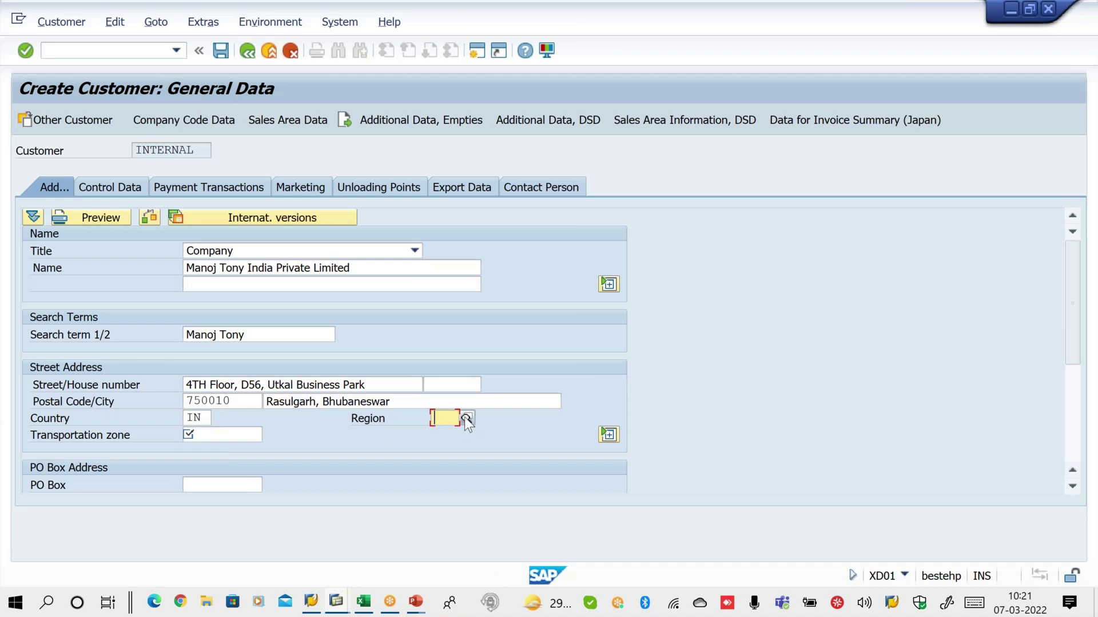
{"action": "left_click", "coordinate": [466, 418]}
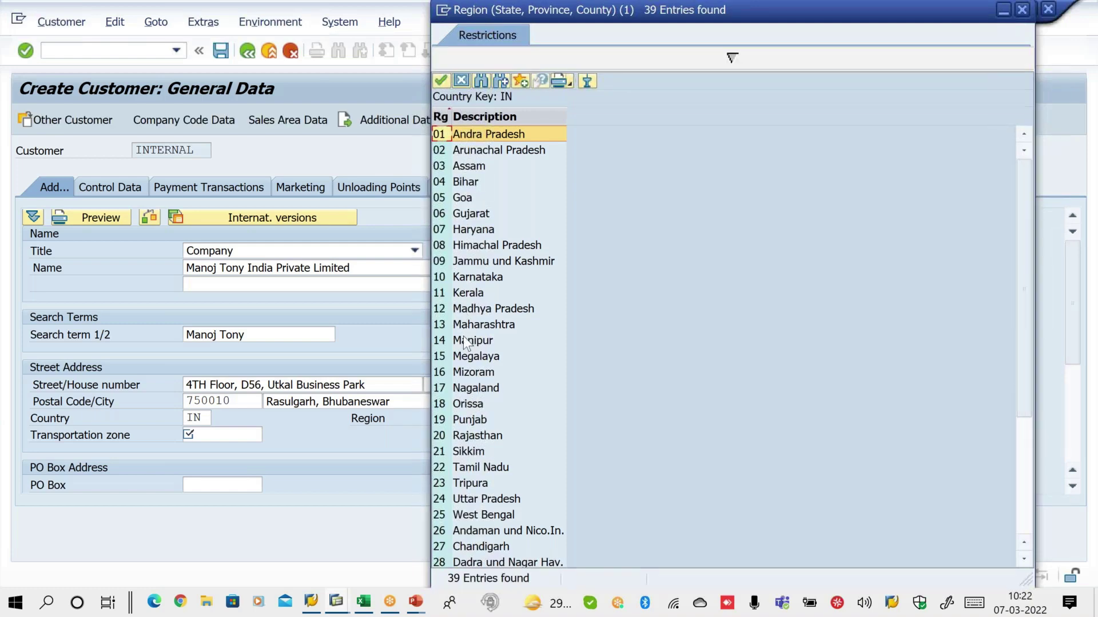
{"action": "double_click", "coordinate": [465, 405]}
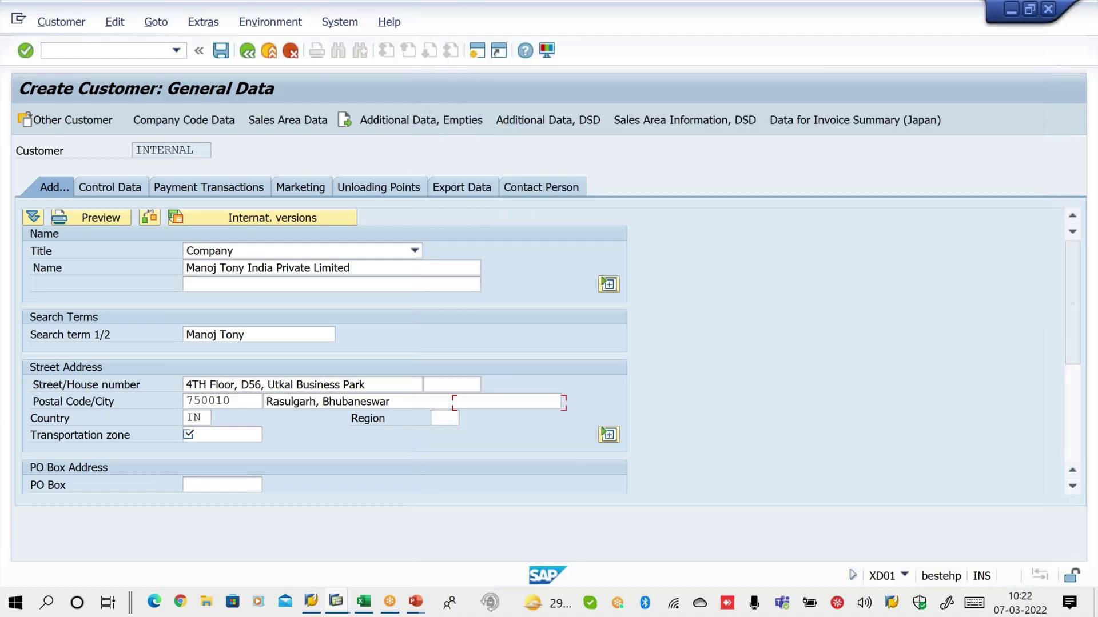
{"action": "left_click", "coordinate": [238, 438]}
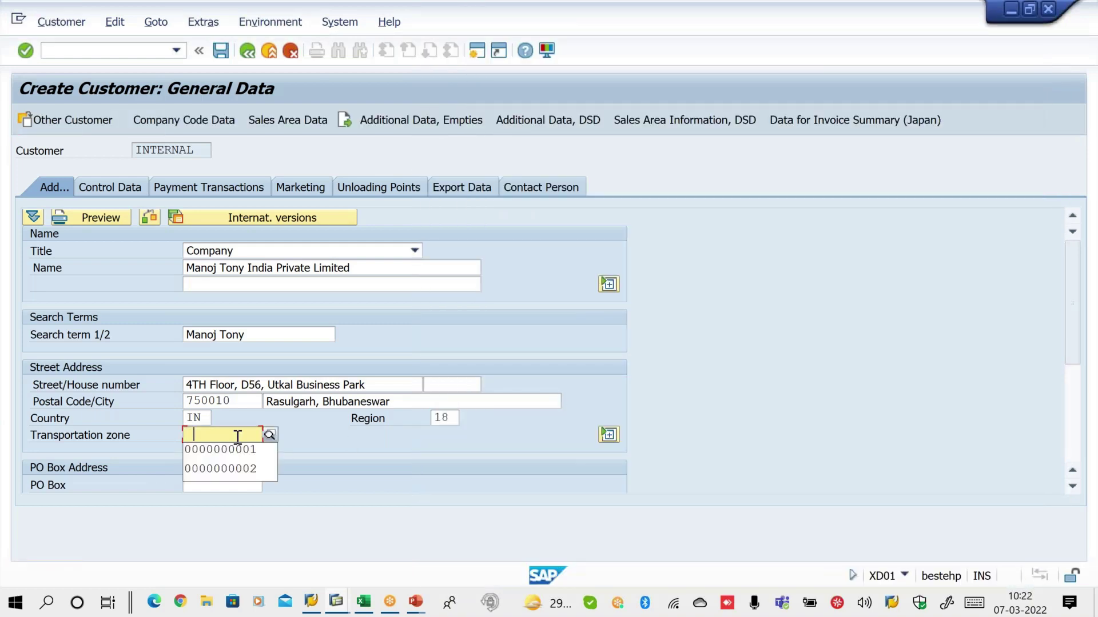
{"action": "key", "text": "Return"}
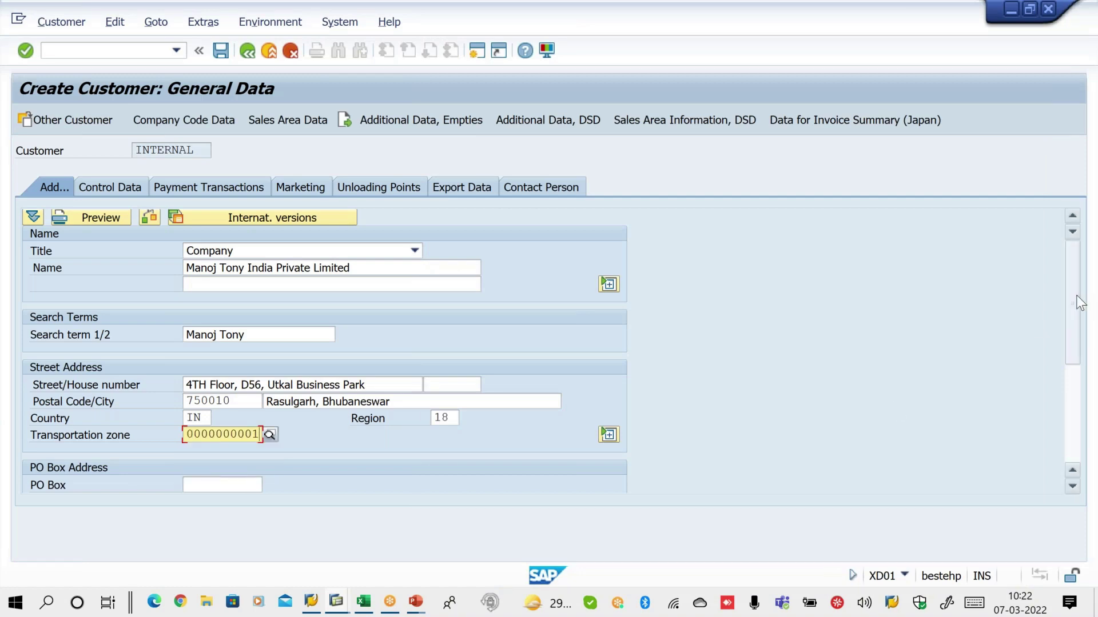
{"action": "left_click_drag", "start_coordinate": [1075, 303], "coordinate": [1065, 427]}
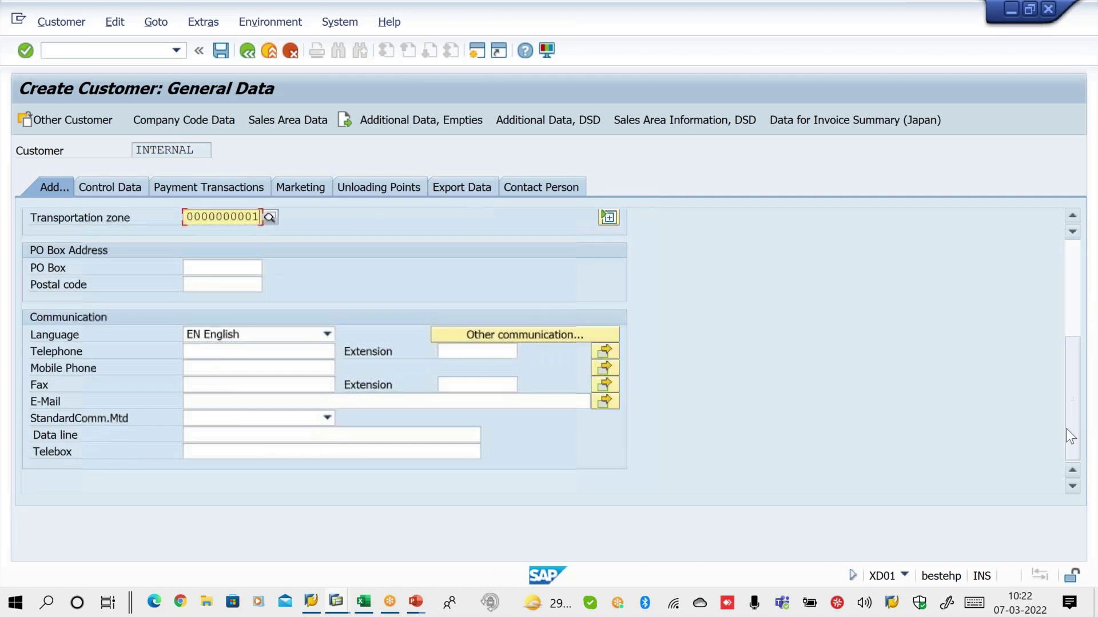
Fill telephone and mobile from earlier entries, type the contact's e-mail, and submit
{"action": "left_click", "coordinate": [285, 352]}
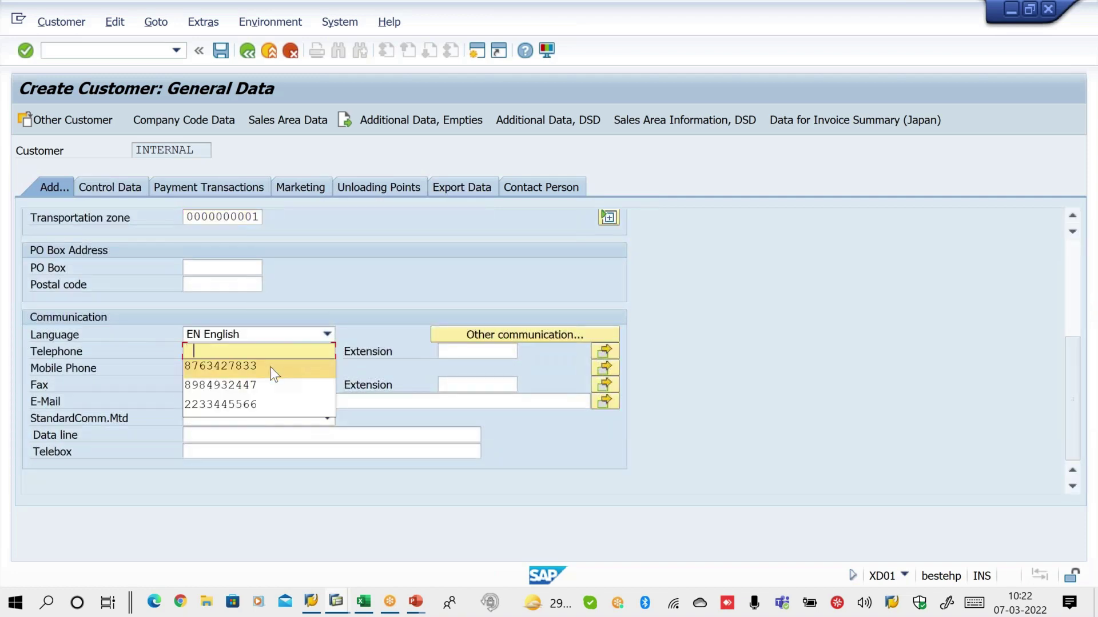
{"action": "left_click", "coordinate": [270, 366]}
{"action": "left_click", "coordinate": [270, 366]}
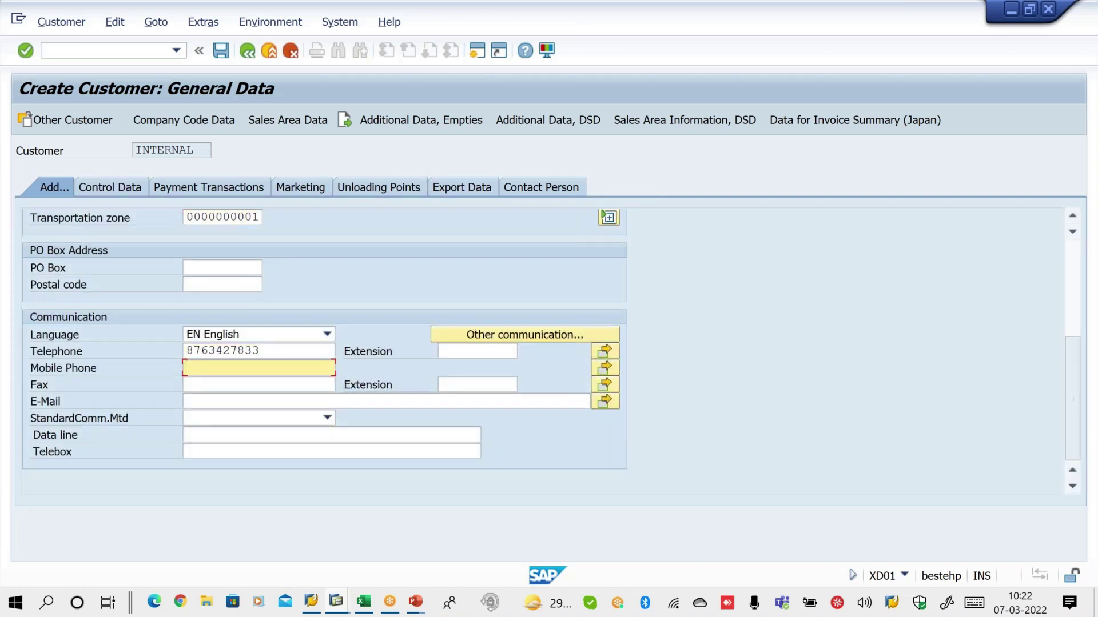
{"action": "left_click", "coordinate": [259, 389]}
{"action": "left_click", "coordinate": [251, 400]}
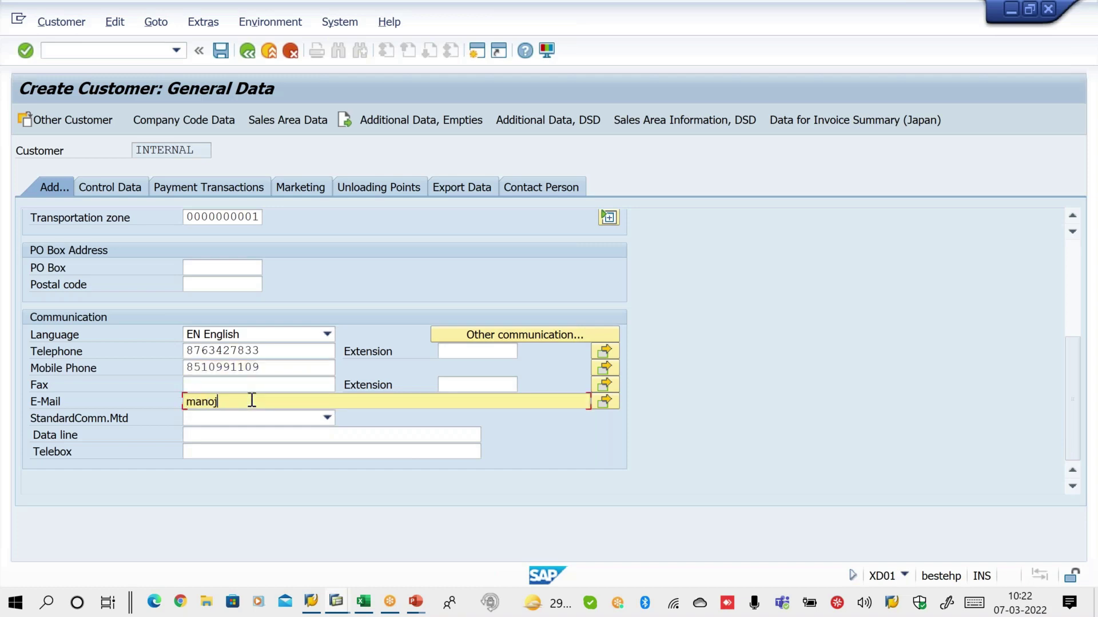
{"action": "key", "text": "Return"}
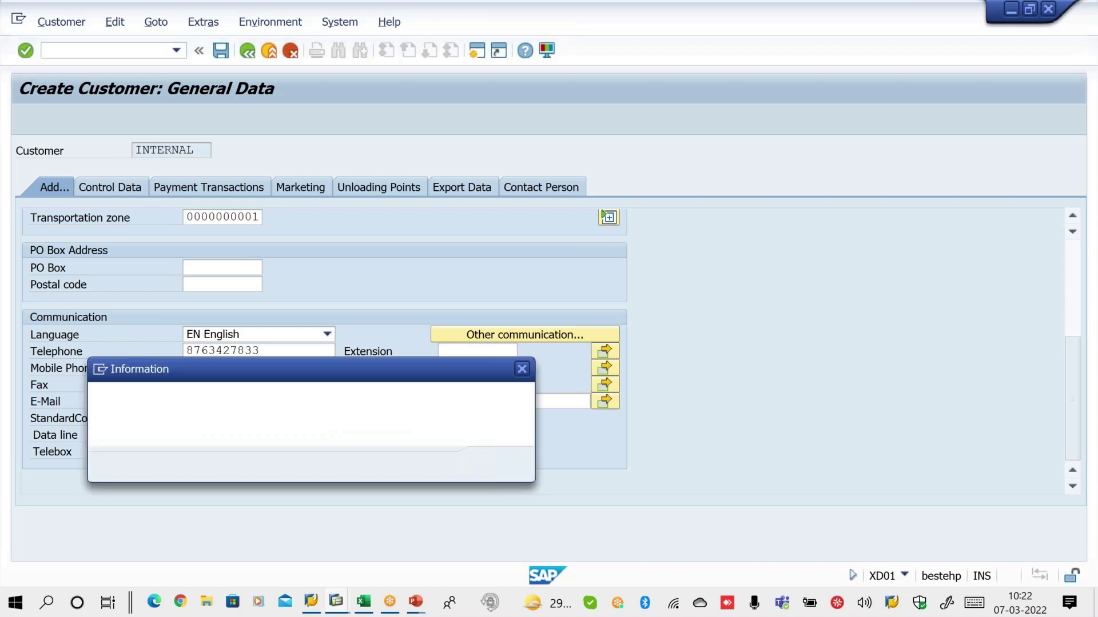
Dismiss the same-address warning and duplicates list, then draw explanatory marks on screen
{"action": "left_click", "coordinate": [522, 369]}
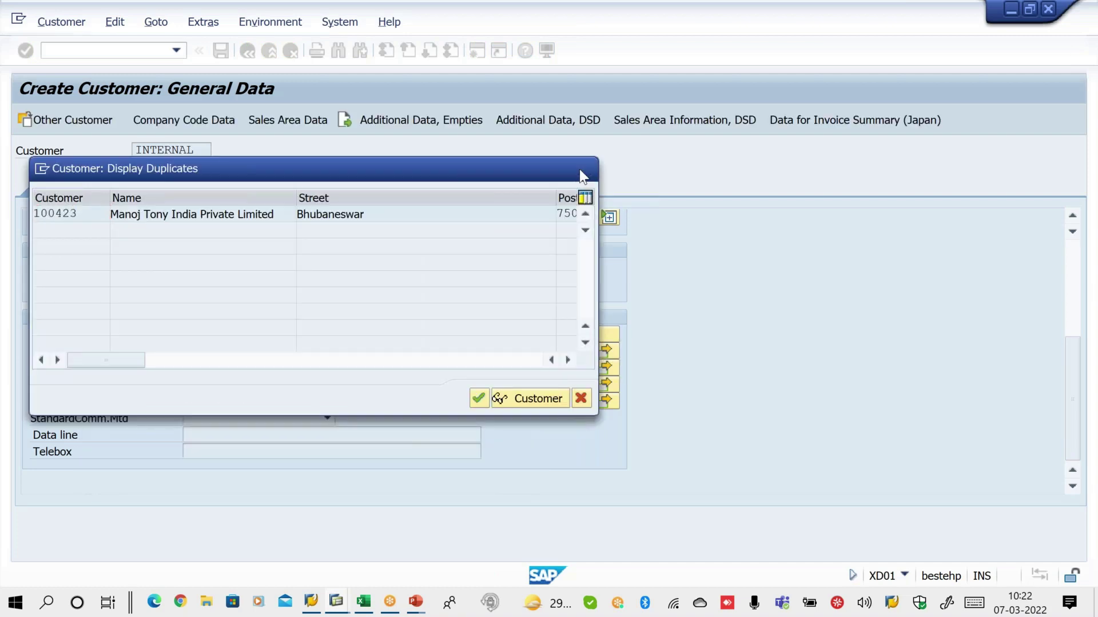
{"action": "key", "text": "Return"}
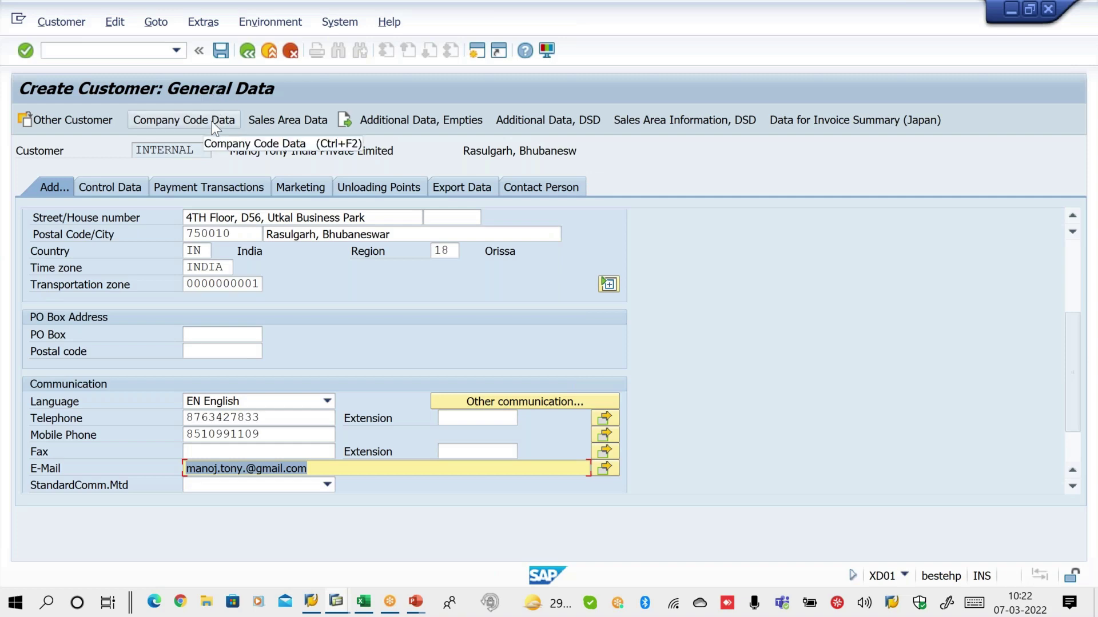
{"action": "left_click", "coordinate": [683, 12]}
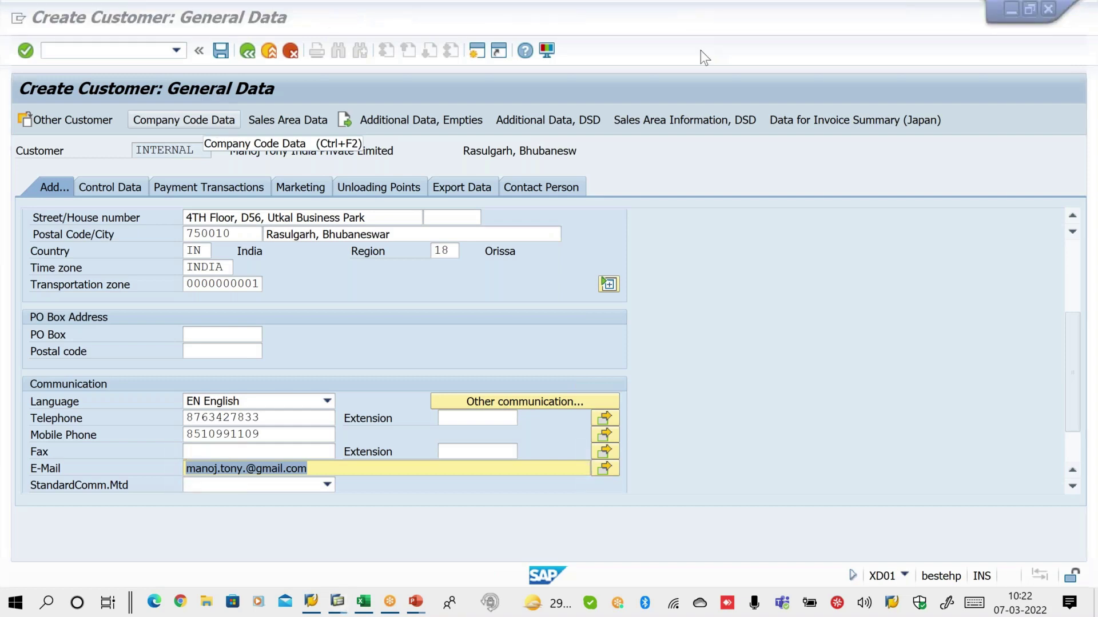
{"action": "mouse_move", "coordinate": [264, 63]}
{"action": "left_mouse_down"}
{"action": "mouse_move", "coordinate": [190, 57]}
{"action": "mouse_move", "coordinate": [195, 106]}
{"action": "mouse_move", "coordinate": [289, 80]}
{"action": "mouse_move", "coordinate": [257, 46]}
{"action": "left_mouse_up"}
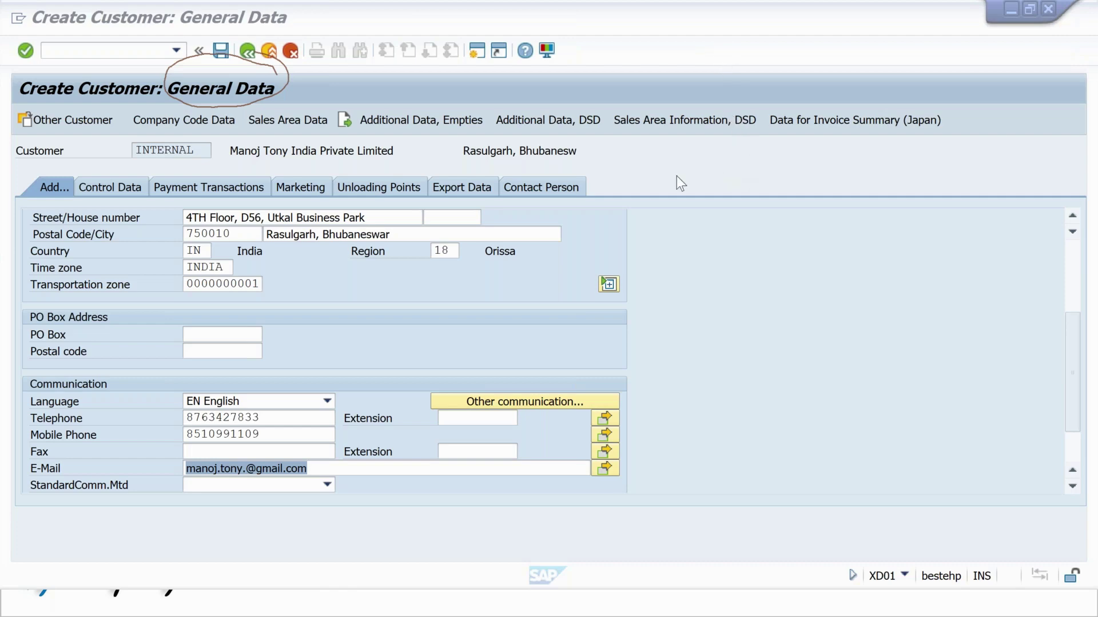
{"action": "mouse_move", "coordinate": [207, 90]}
{"action": "left_mouse_down"}
{"action": "mouse_move", "coordinate": [146, 144]}
{"action": "mouse_move", "coordinate": [231, 98]}
{"action": "left_mouse_up"}
{"action": "left_click_drag", "start_coordinate": [133, 123], "coordinate": [109, 118]}
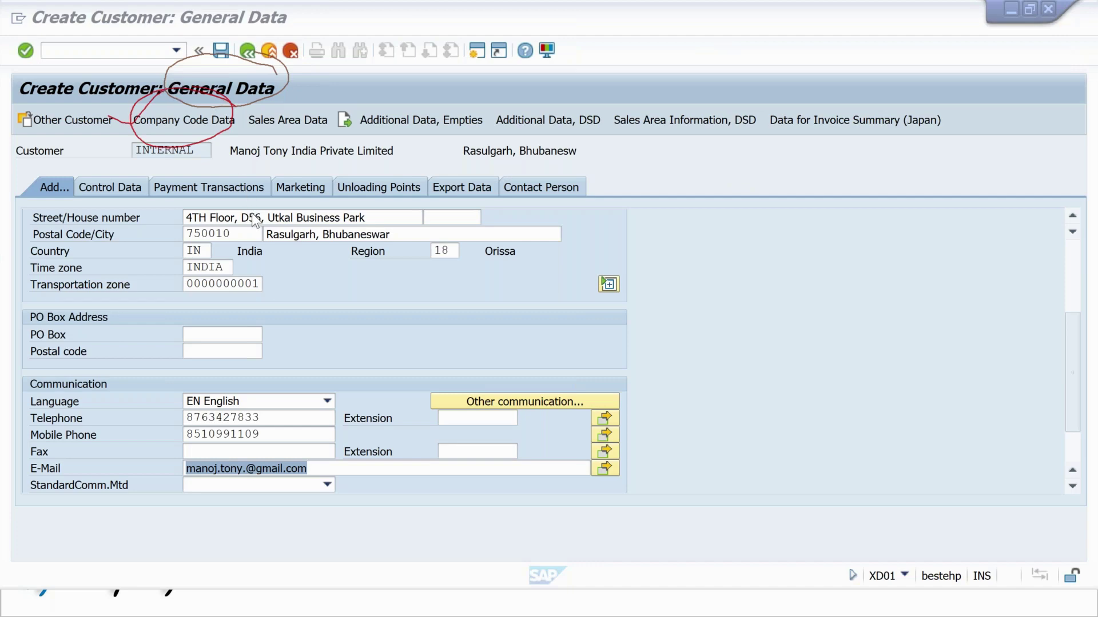
{"action": "key", "text": "Escape"}
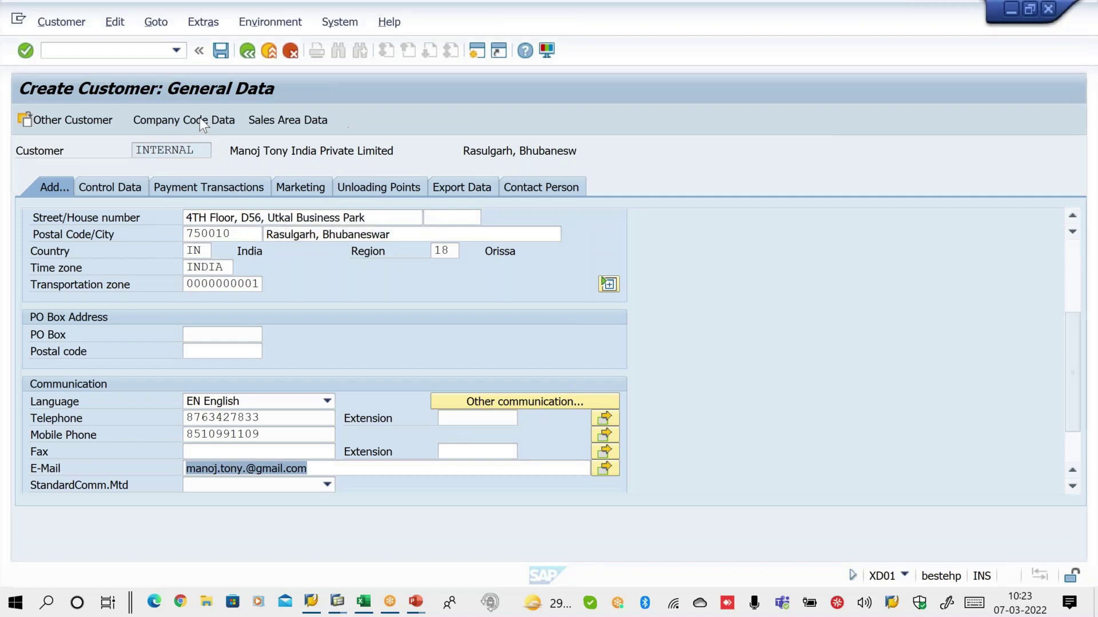
Remove the stray dot before @ in the e-mail and open Company Code Data
{"action": "left_click", "coordinate": [199, 120]}
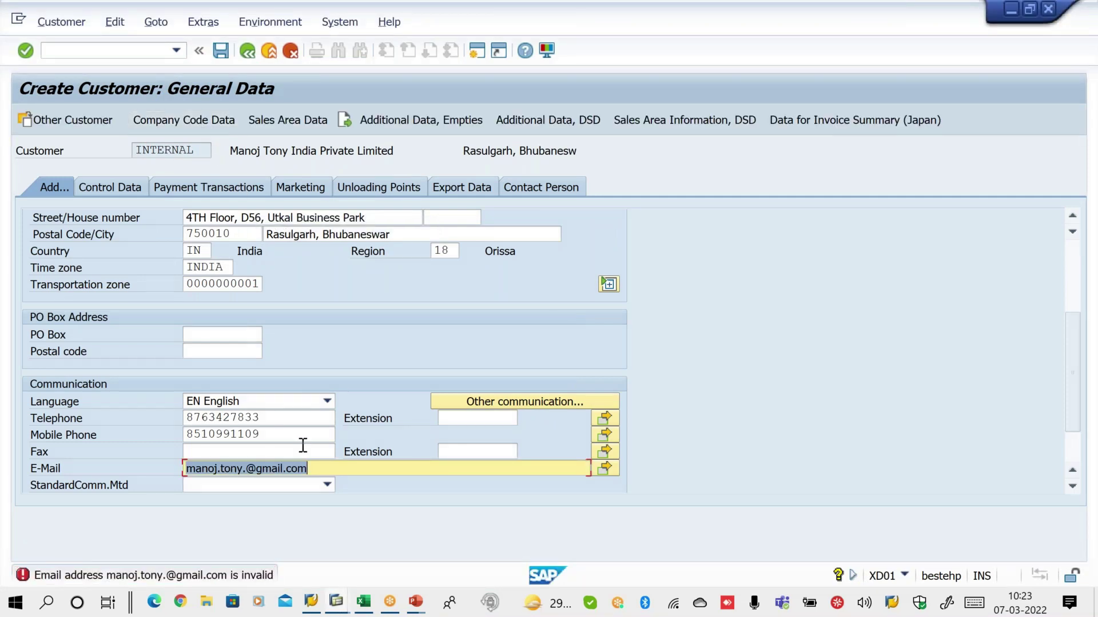
{"action": "left_click", "coordinate": [319, 467]}
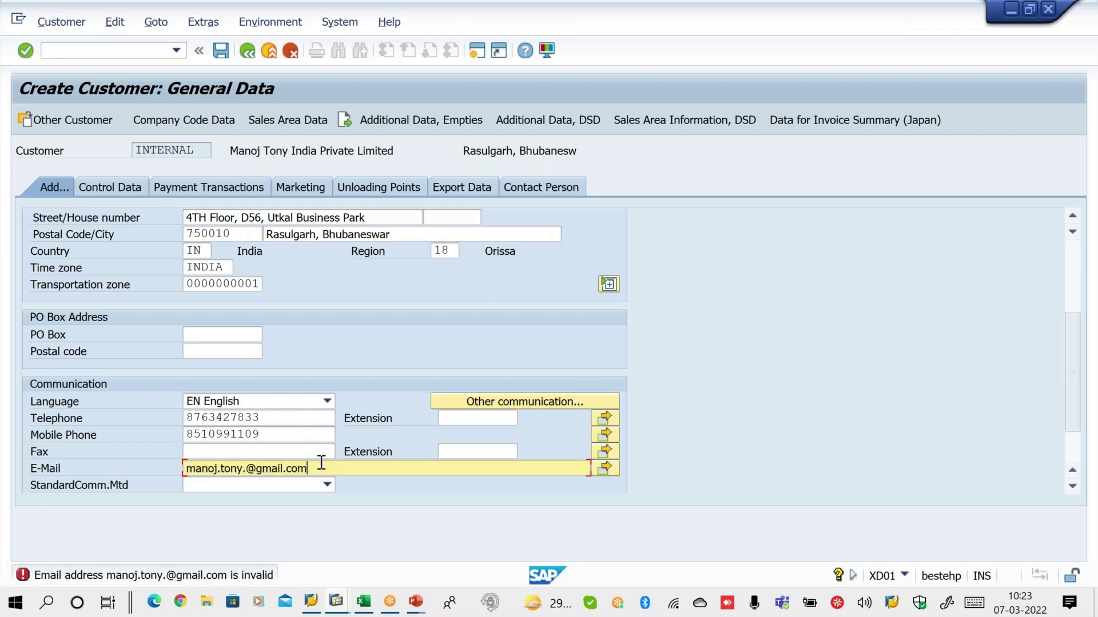
{"action": "left_click", "coordinate": [247, 468]}
{"action": "key", "text": "BackSpace"}
{"action": "key", "text": "Return"}
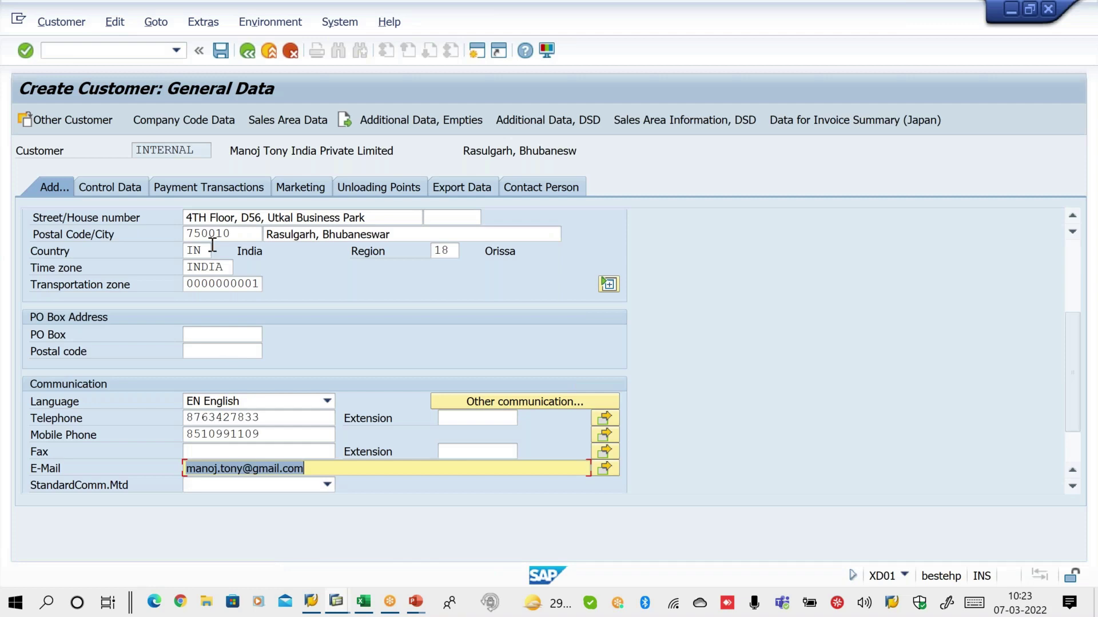
{"action": "left_click", "coordinate": [188, 122]}
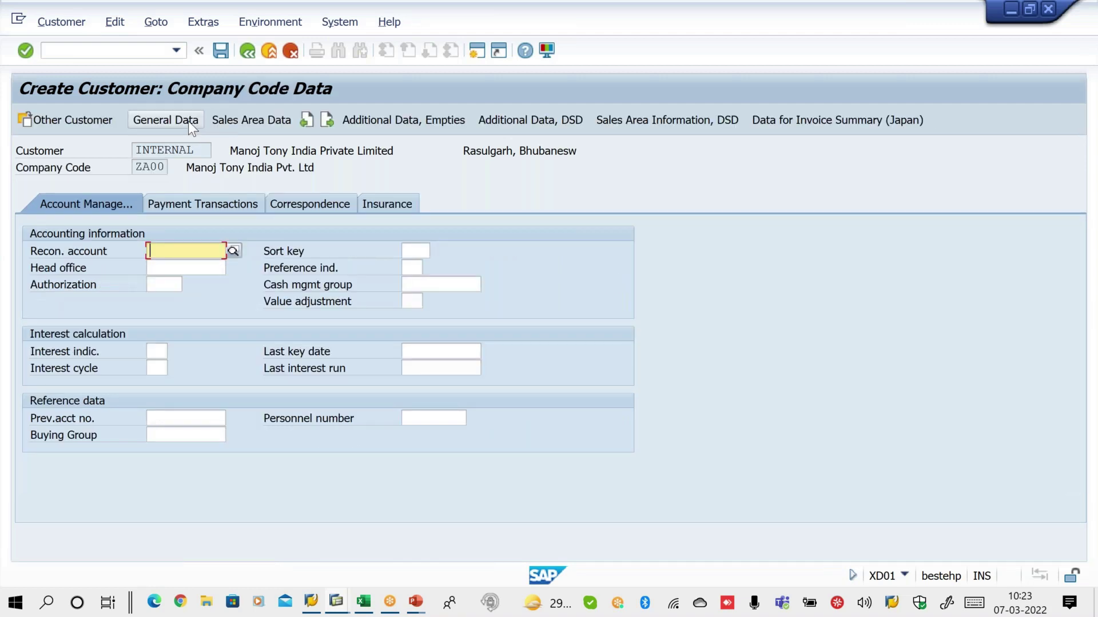
Enter reconciliation account 140001 from history; SAP reports it missing in SKB1
{"action": "type", "text": "1"}
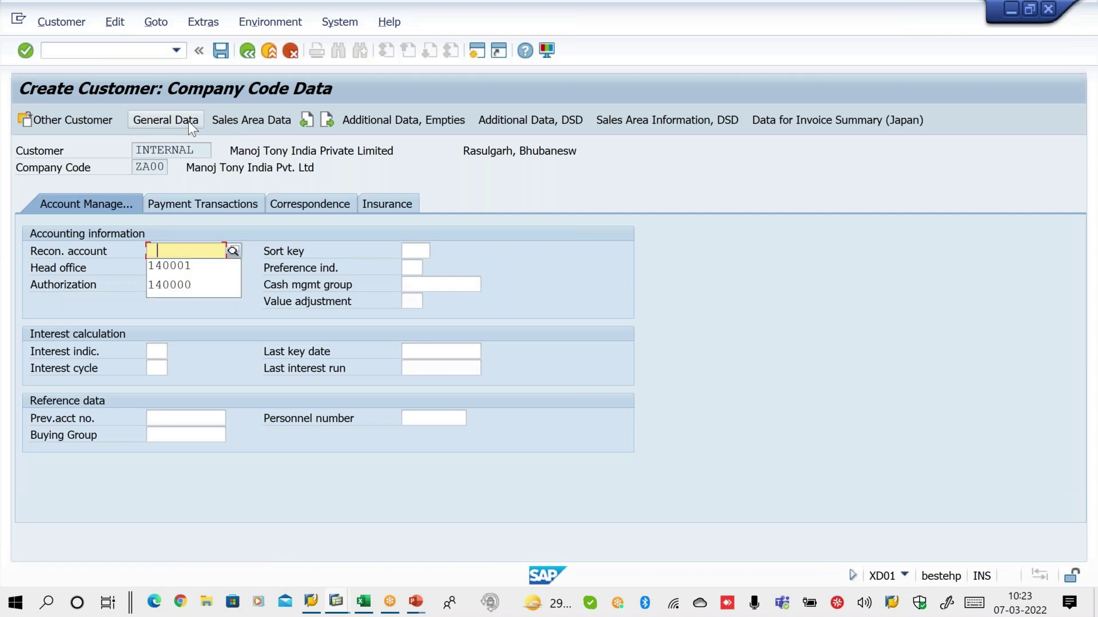
{"action": "left_click", "coordinate": [201, 266]}
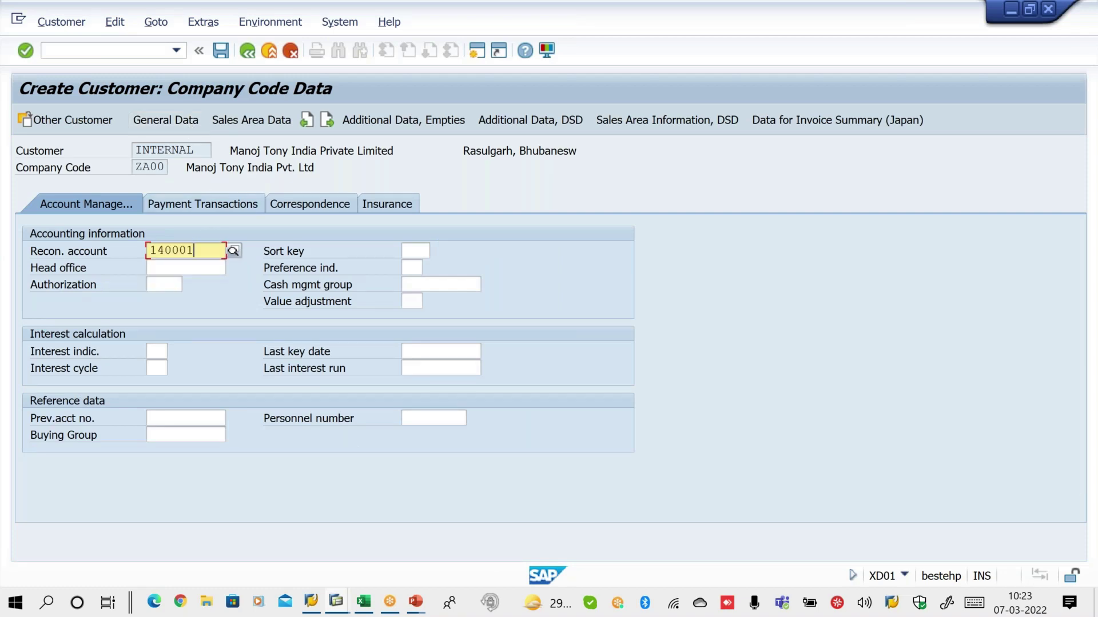
{"action": "key", "text": "Return"}
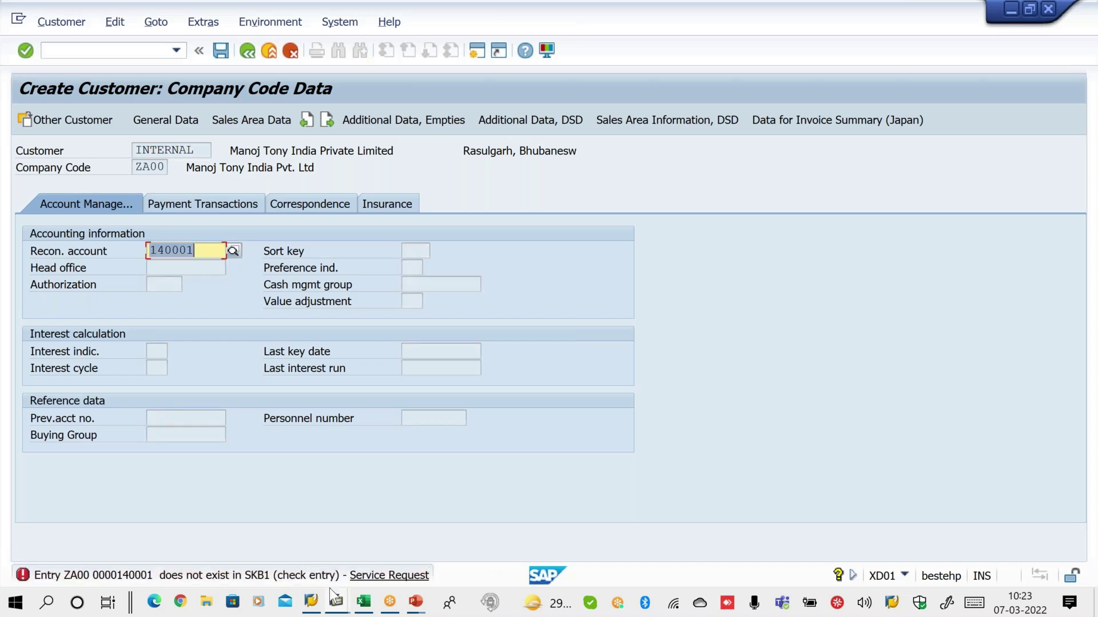
{"action": "mouse_move", "coordinate": [416, 607]}
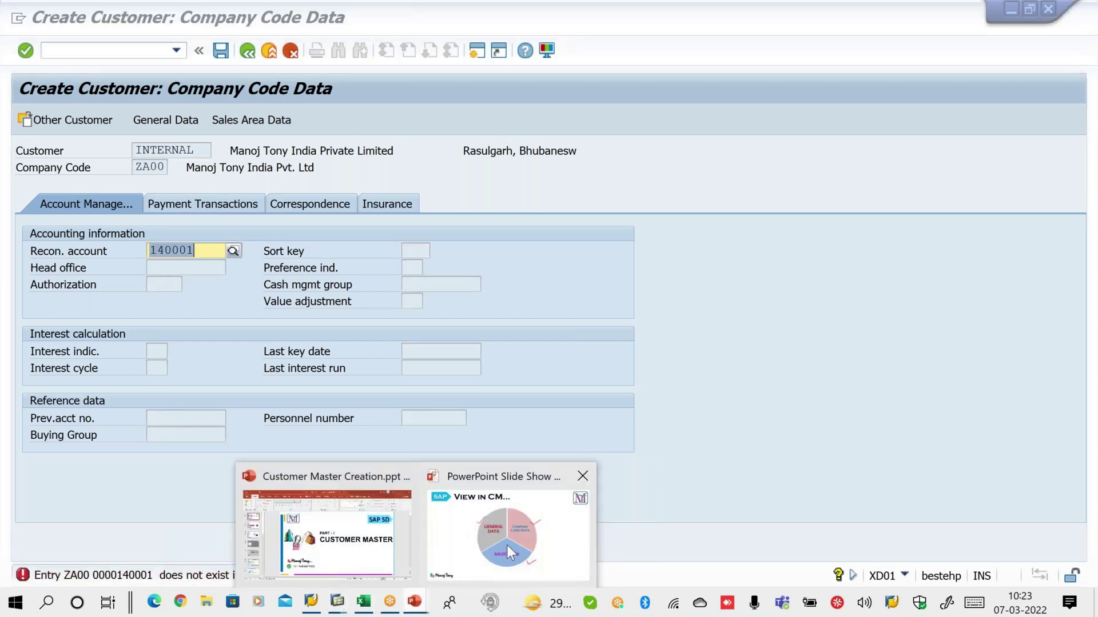
{"action": "left_click", "coordinate": [506, 544]}
Advance the slideshow past General Data to the Company Code slide, then select the account value
{"action": "key", "text": "Right"}
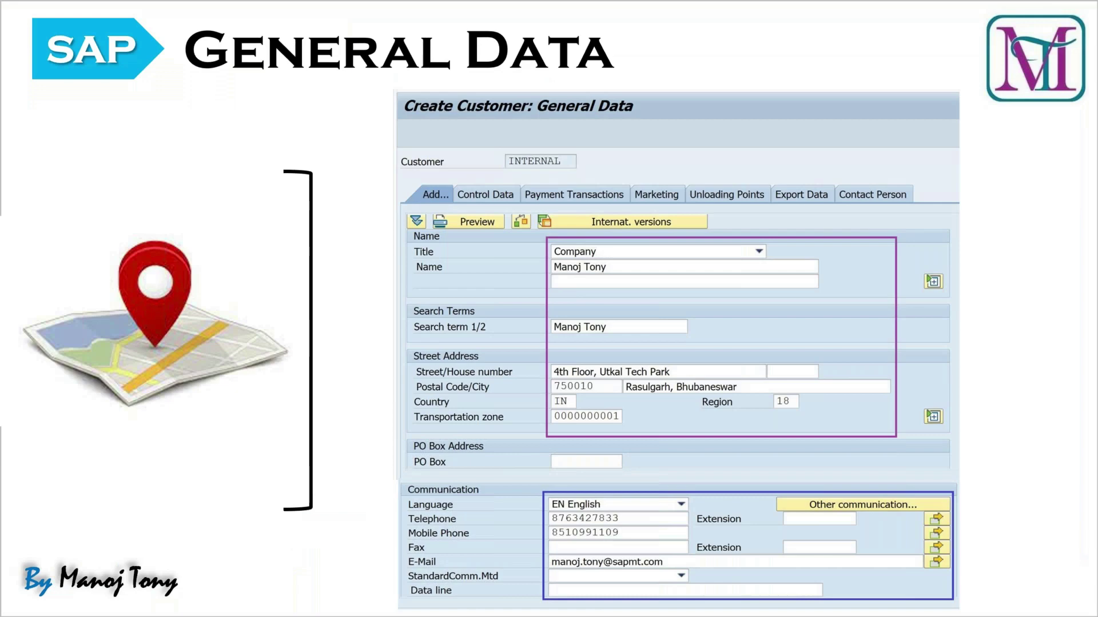
{"action": "key", "text": "Right"}
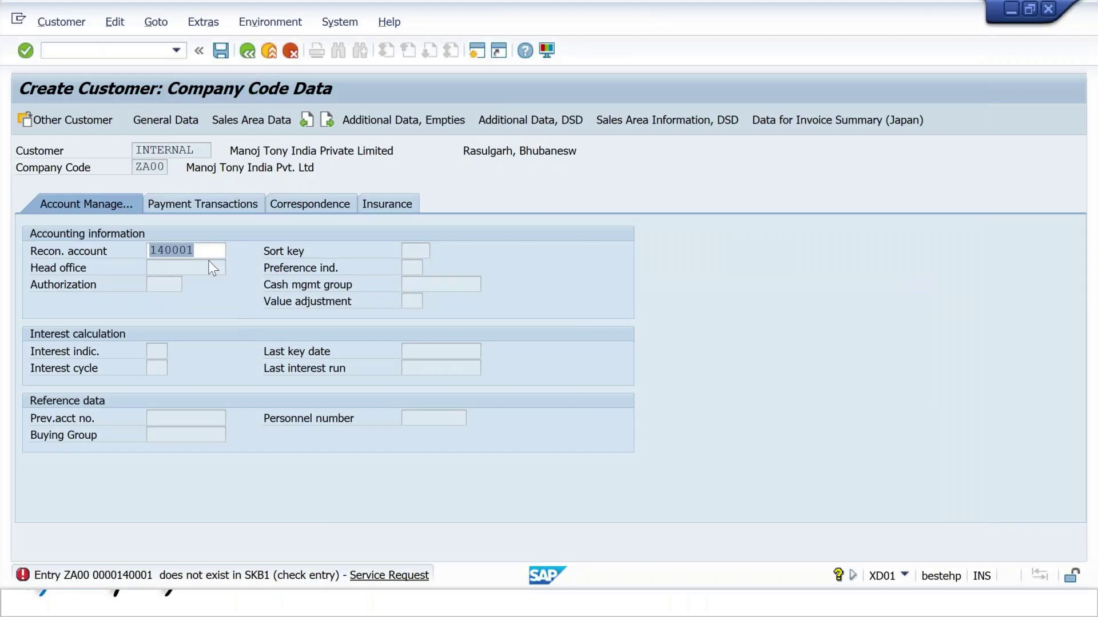
{"action": "double_click", "coordinate": [207, 252]}
Retype reconciliation account 140001 for ZA00, then start a second session
{"action": "type", "text": "140001"}
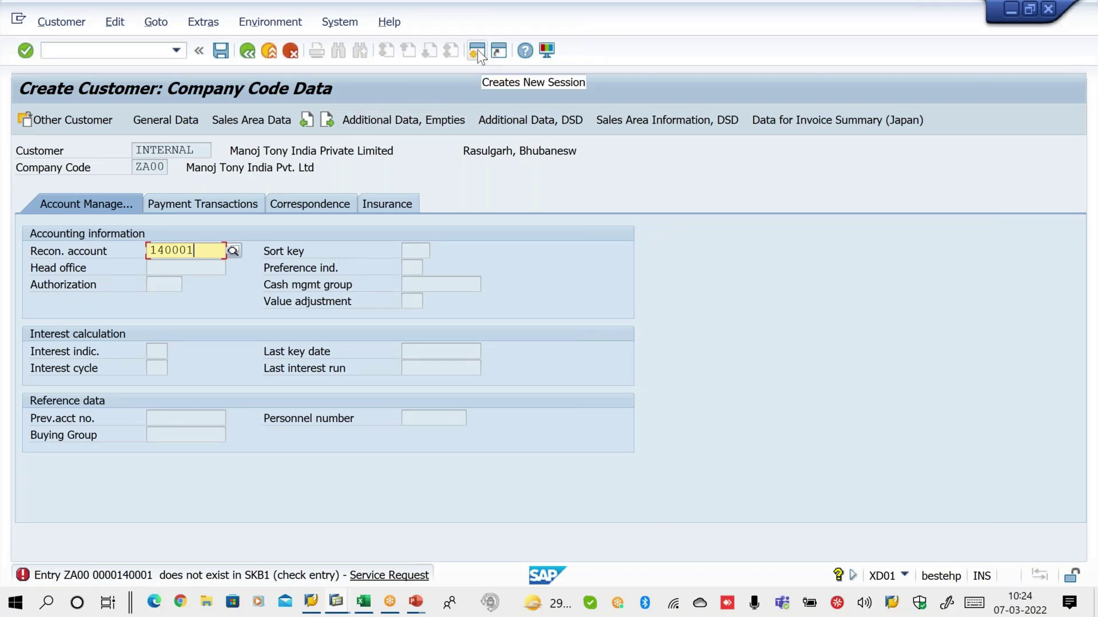
{"action": "left_click", "coordinate": [478, 50]}
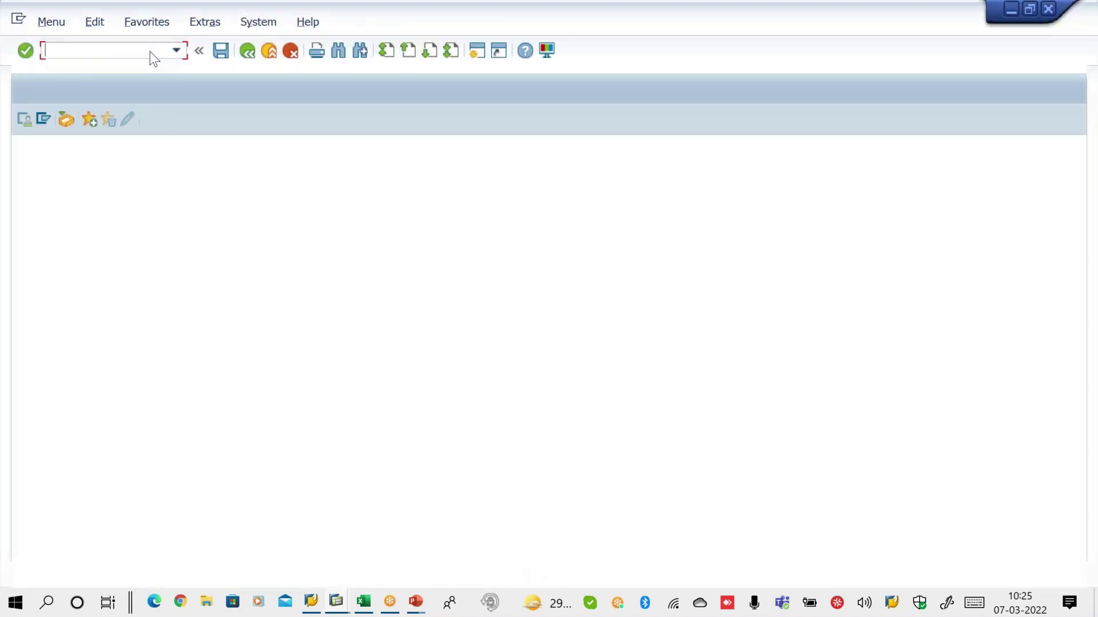
Run OBY6, position the list at company code ZA00 and open its details
{"action": "type", "text": "OBY6"}
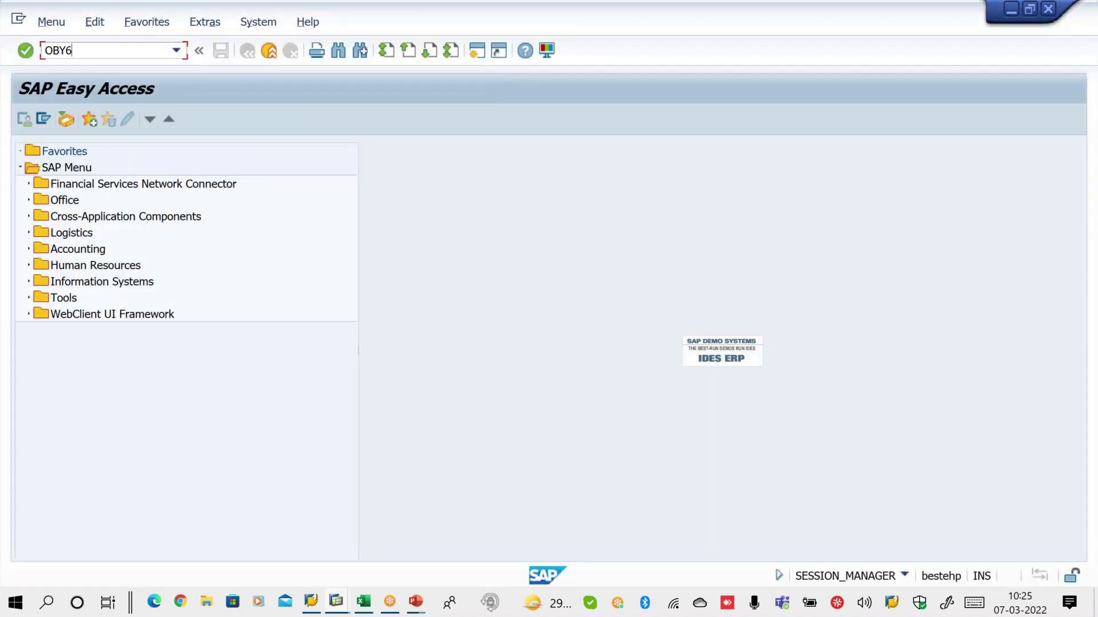
{"action": "key", "text": "Return"}
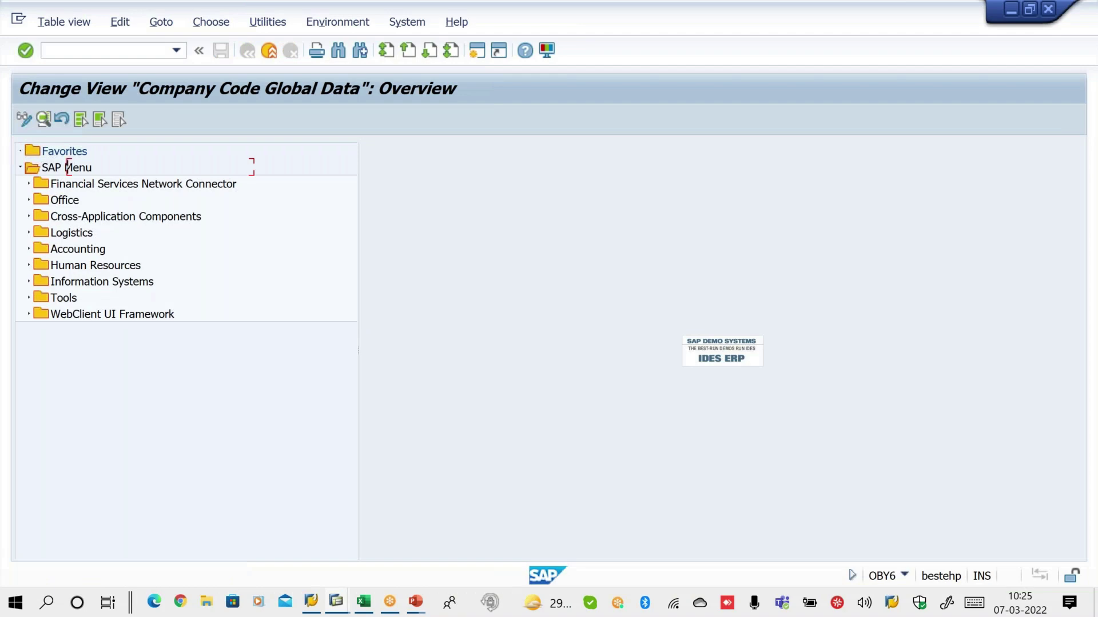
{"action": "left_click", "coordinate": [324, 553]}
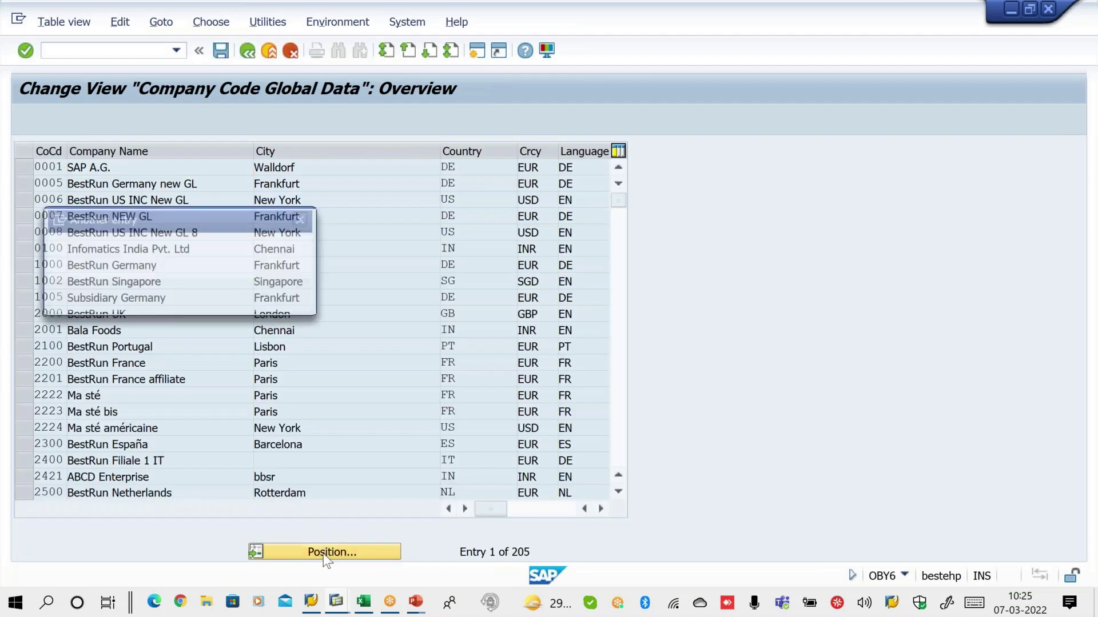
{"action": "type", "text": "ZA00"}
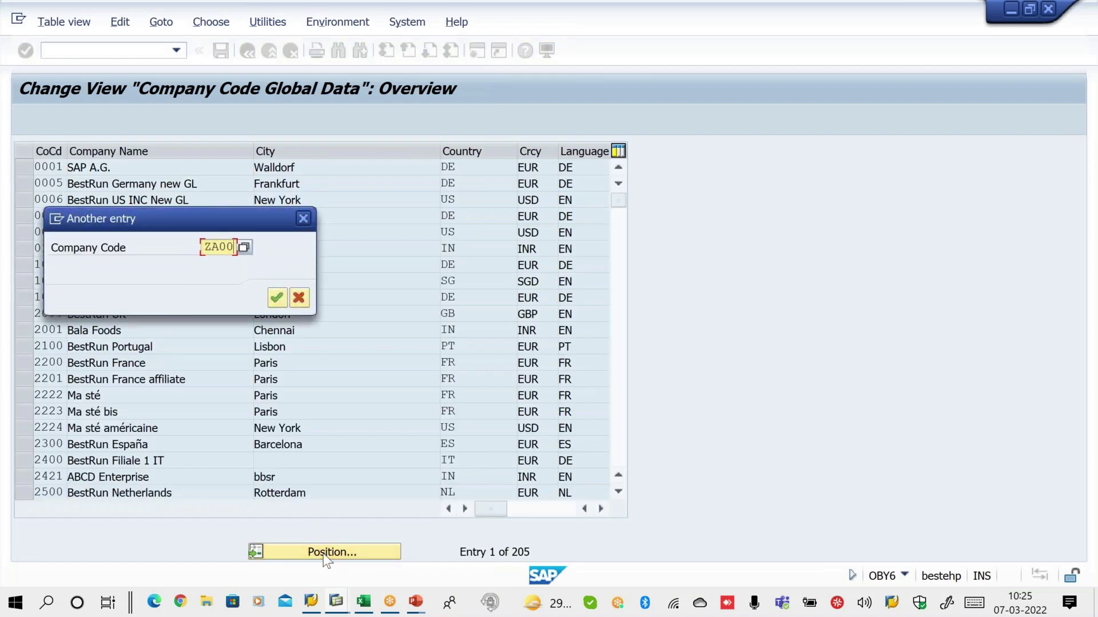
{"action": "key", "text": "Return"}
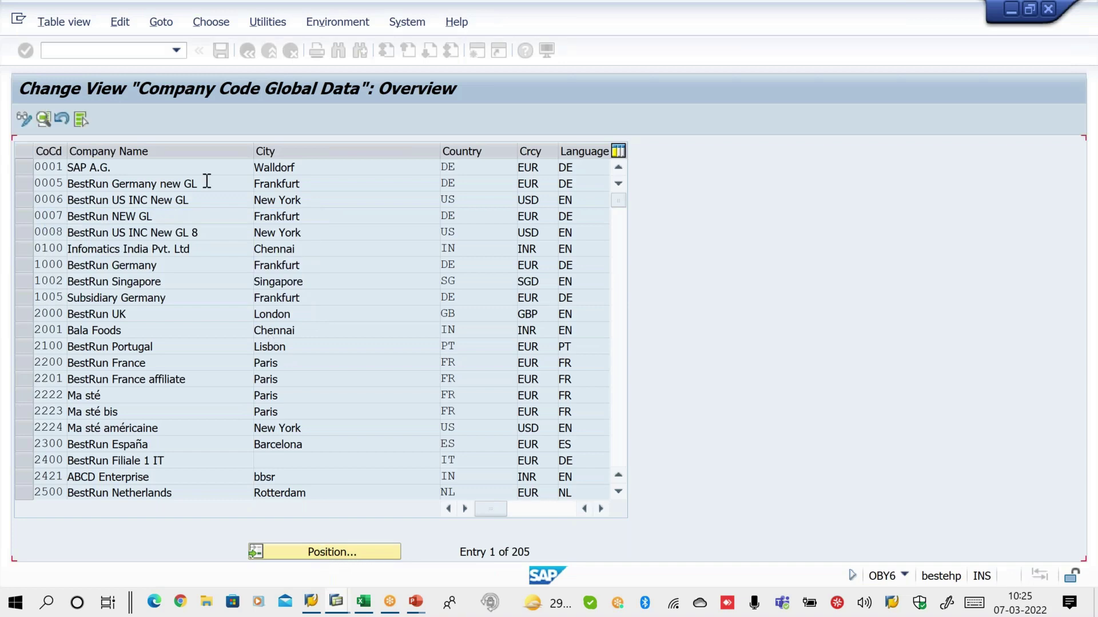
{"action": "key", "text": "F2"}
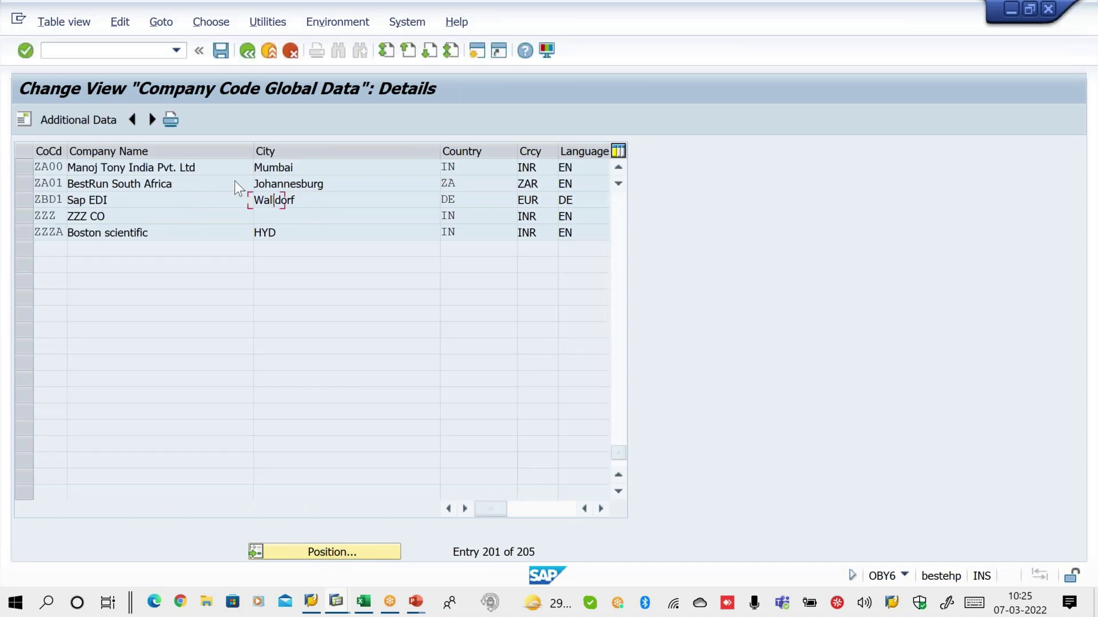
Enter fiscal year variant V3, field status and posting period variants 1000, and exchange rate deviation 10
{"action": "key", "text": "Tab"}
{"action": "key", "text": "Tab"}
{"action": "key", "text": "Tab"}
{"action": "key", "text": "Tab"}
{"action": "key", "text": "Tab"}
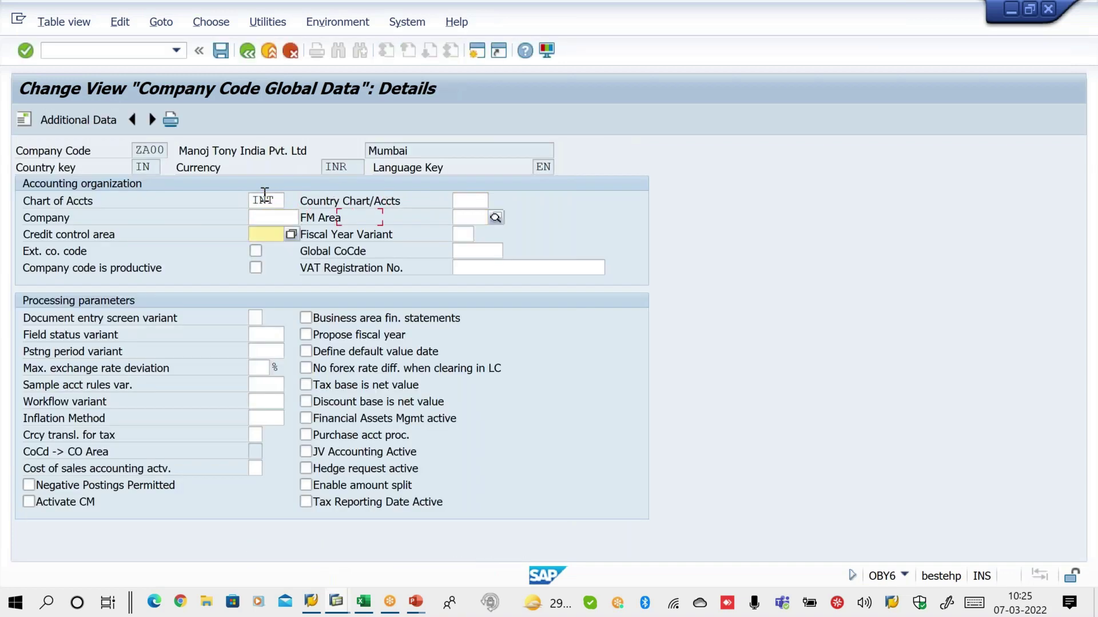
{"action": "type", "text": "V3"}
{"action": "key", "text": "Tab"}
{"action": "key", "text": "Tab"}
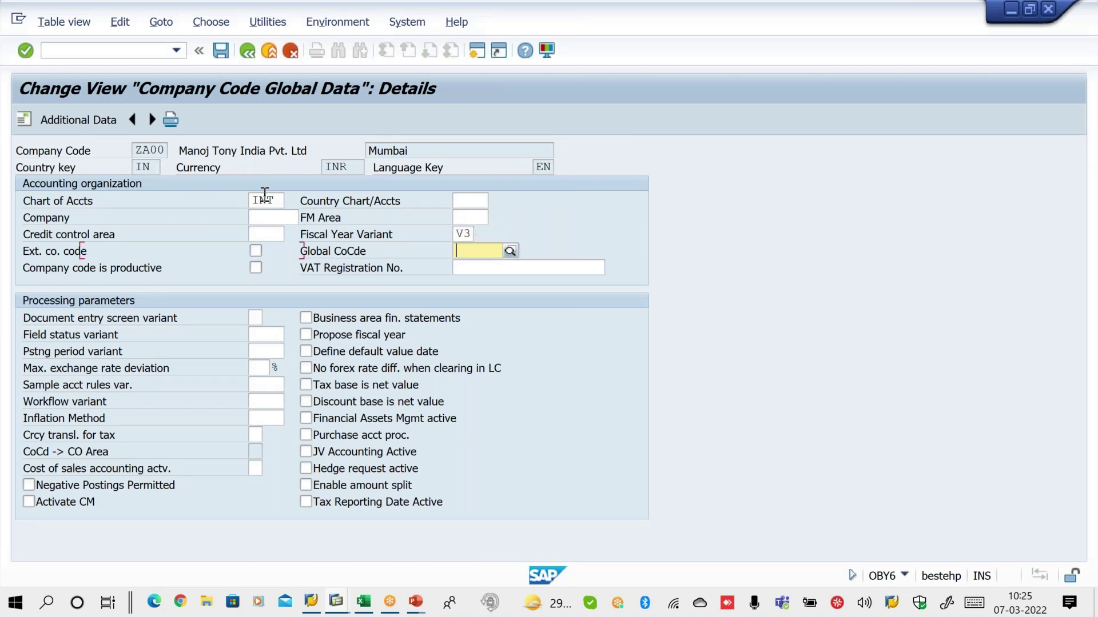
{"action": "key", "text": "Tab"}
{"action": "key", "text": "Tab"}
{"action": "key", "text": "Tab"}
{"action": "type", "text": "1000"}
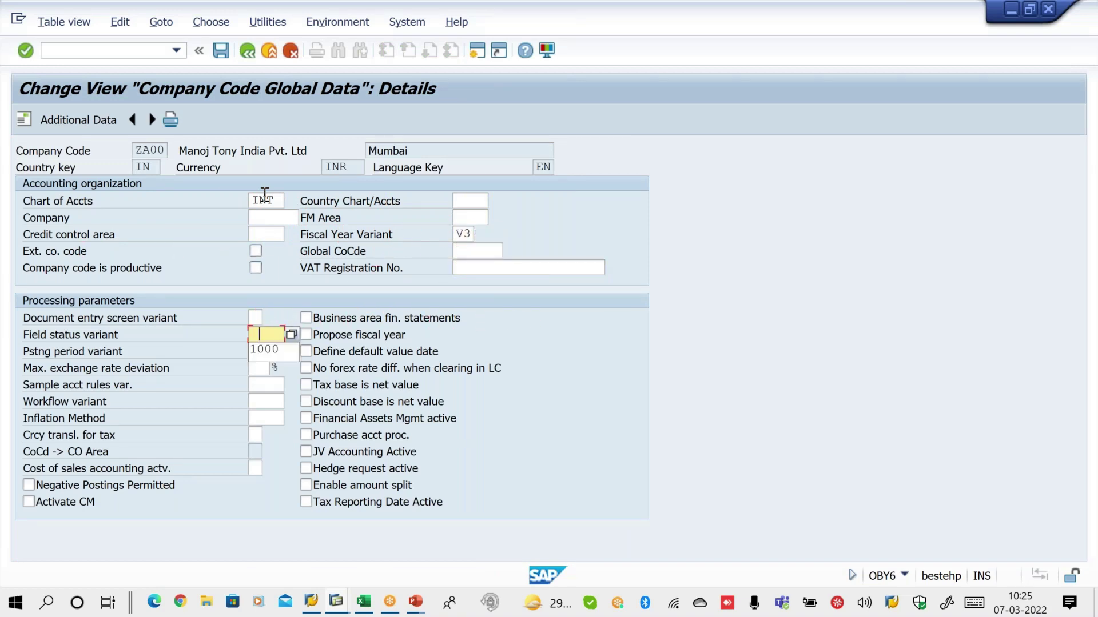
{"action": "key", "text": "Tab"}
{"action": "type", "text": "1000"}
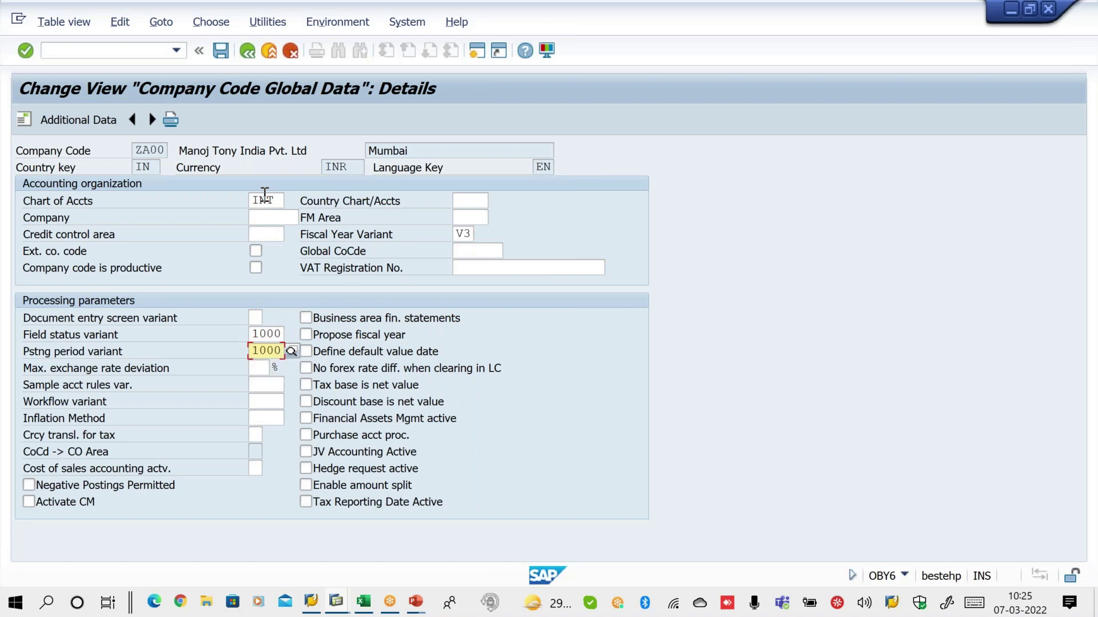
{"action": "key", "text": "Tab"}
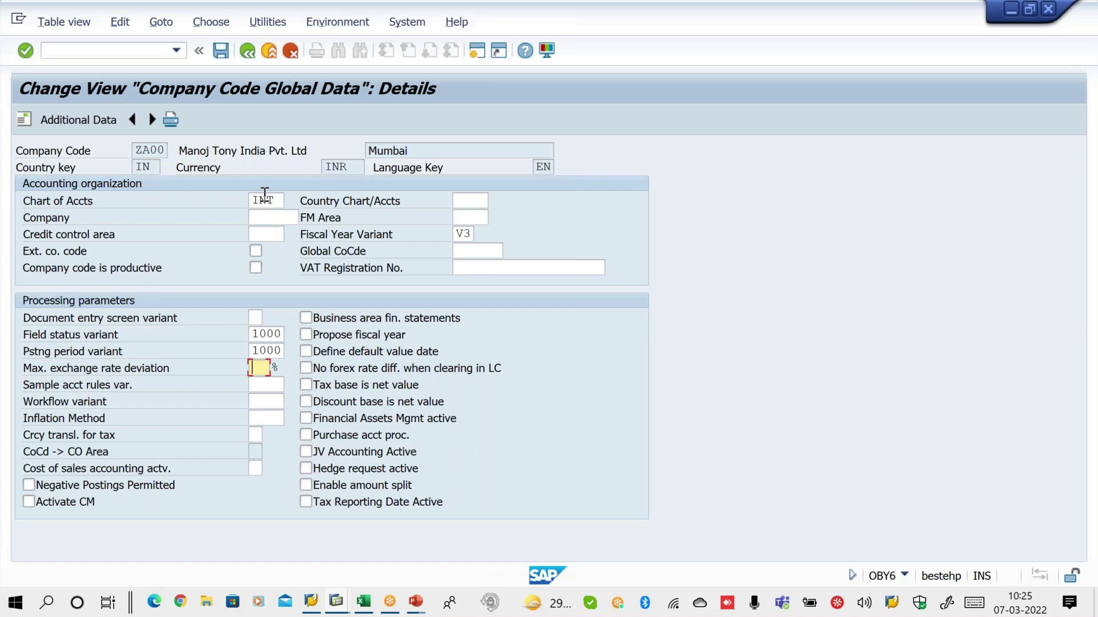
{"action": "type", "text": "10"}
{"action": "left_click", "coordinate": [259, 469]}
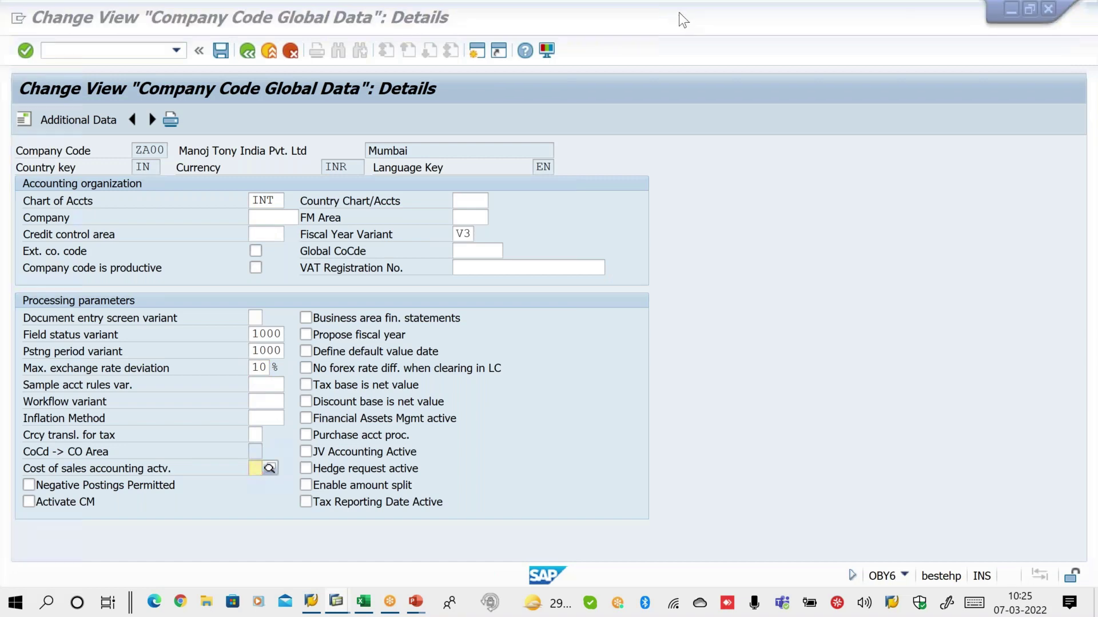
Check the ZA00 entries and highlight INT, V3 and the variant and deviation values
{"action": "key", "text": "ctrl+s"}
{"action": "left_click_drag", "start_coordinate": [222, 201], "coordinate": [274, 183]}
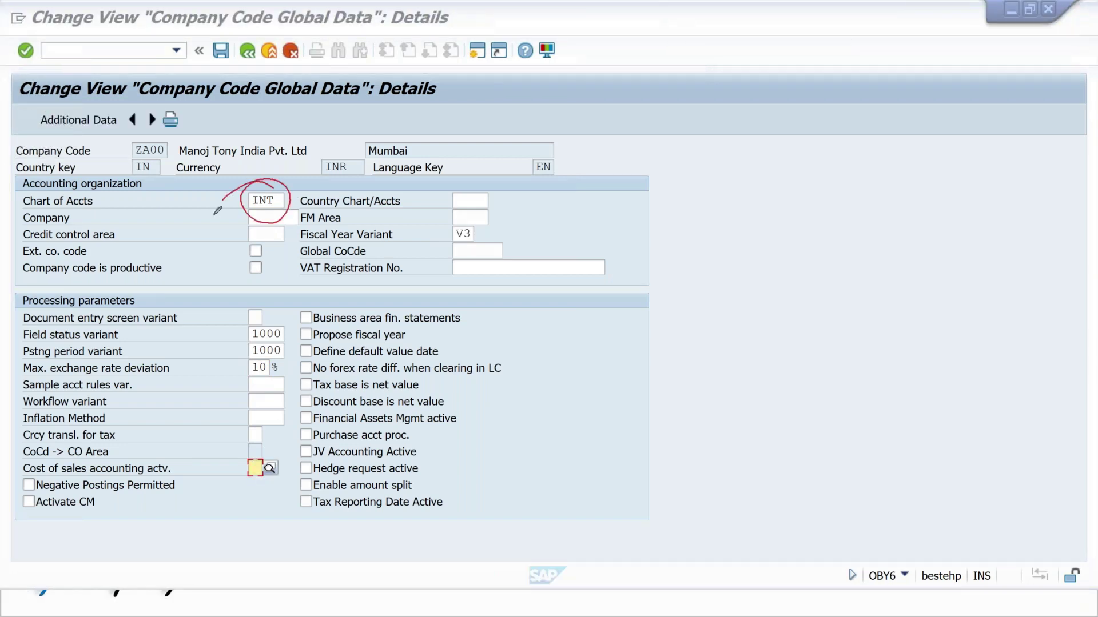
{"action": "left_click_drag", "start_coordinate": [454, 213], "coordinate": [479, 213]}
{"action": "mouse_move", "coordinate": [283, 294]}
{"action": "left_mouse_down"}
{"action": "mouse_move", "coordinate": [236, 343]}
{"action": "mouse_move", "coordinate": [269, 293]}
{"action": "left_mouse_up"}
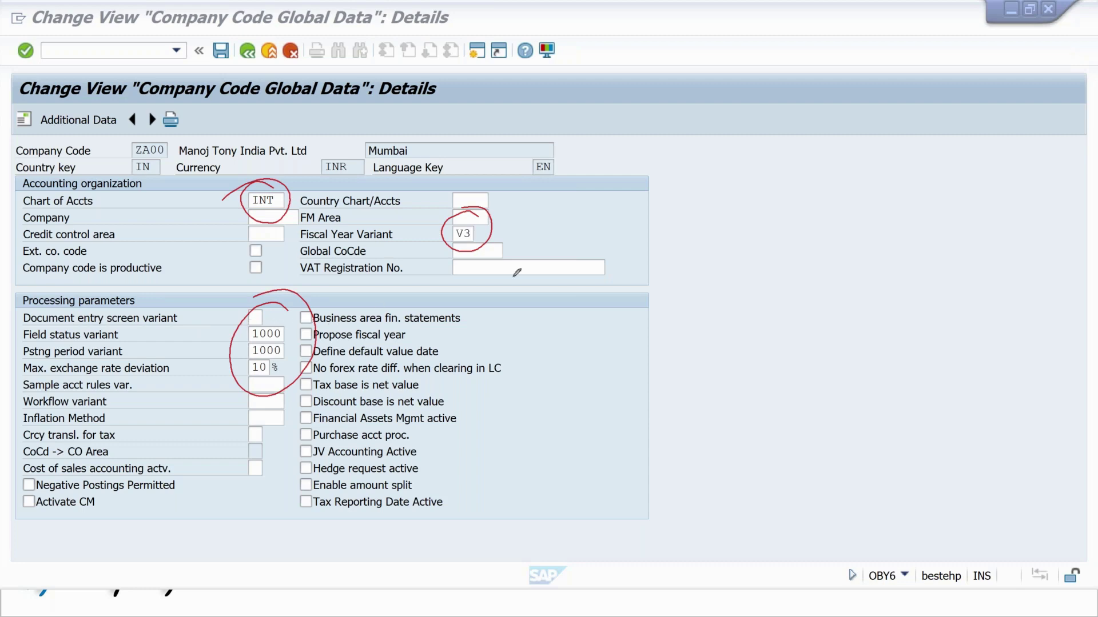
{"action": "key", "text": "Escape"}
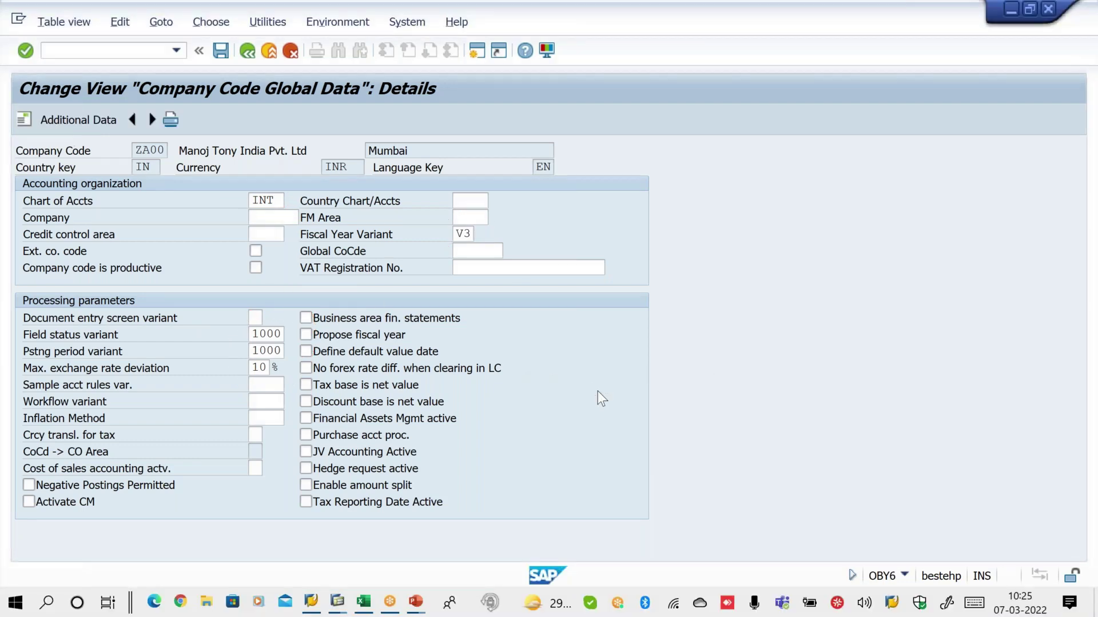
Save the company code settings under a customizing request and show the OBY6 solution slide
{"action": "key", "text": "ctrl+s"}
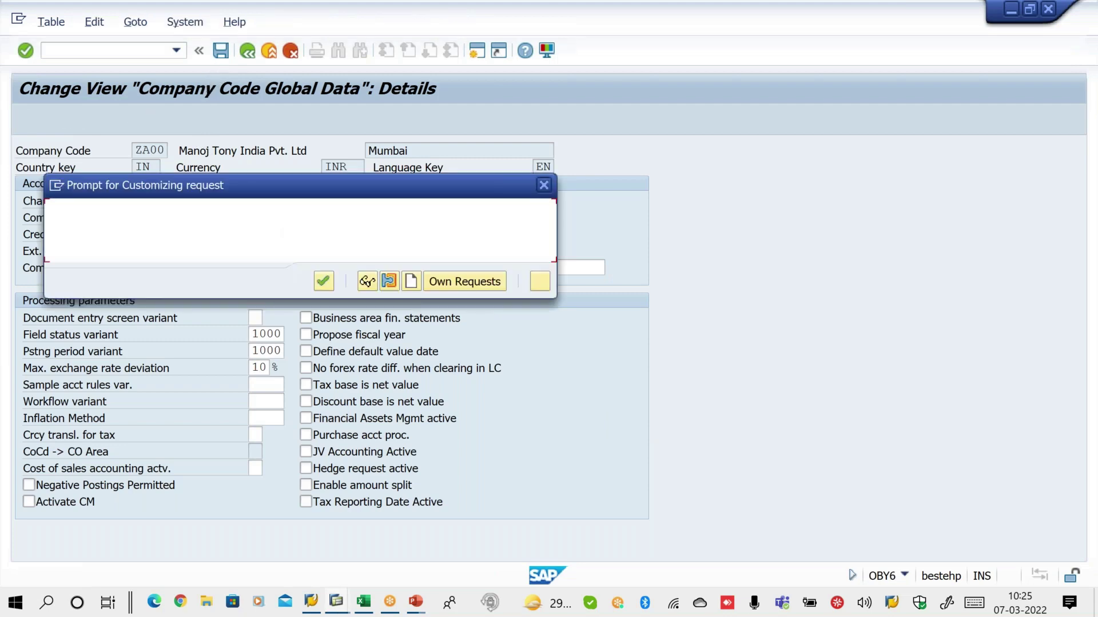
{"action": "left_click", "coordinate": [323, 280]}
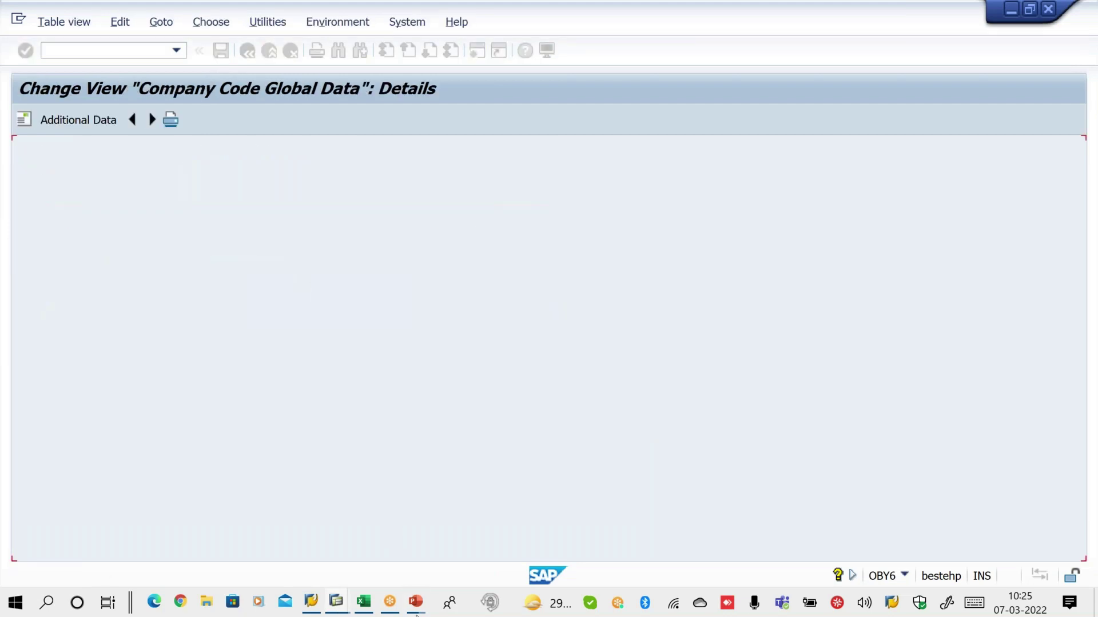
{"action": "mouse_move", "coordinate": [416, 612]}
{"action": "left_click", "coordinate": [485, 552]}
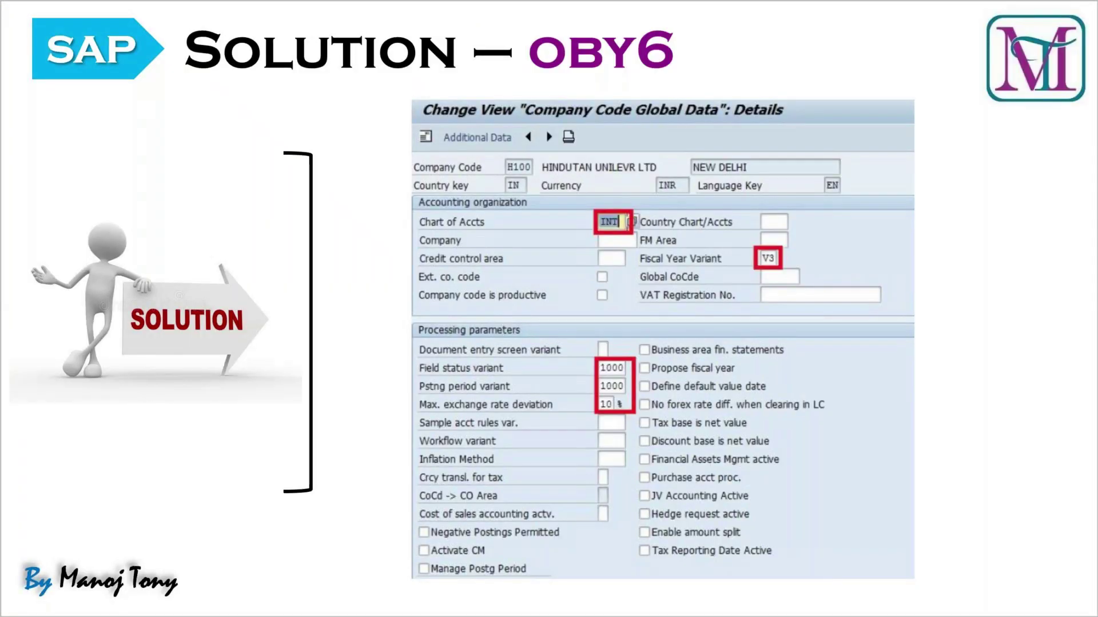
Advance to the FS00 solution slide, then enter /NFS00 back in SAP GUI
{"action": "key", "text": "Right"}
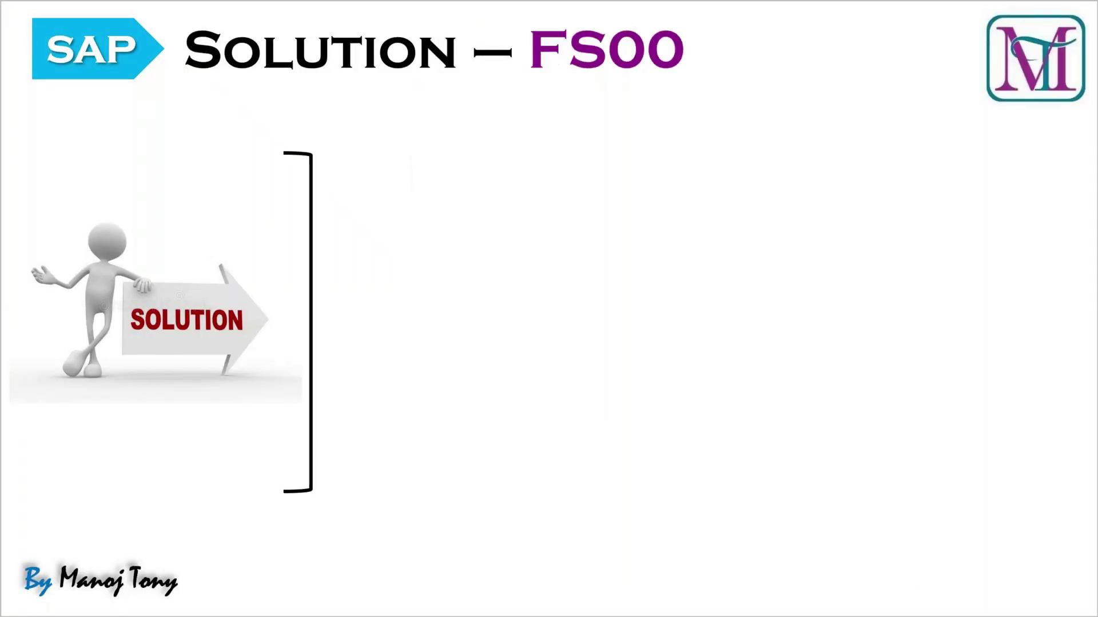
{"action": "key", "text": "Right"}
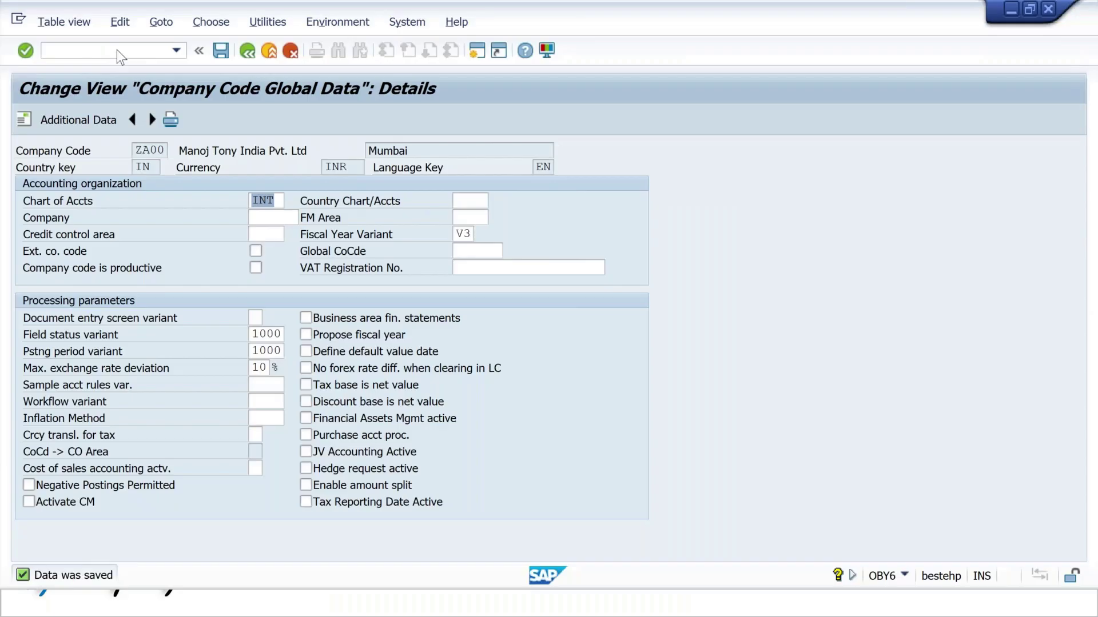
{"action": "type", "text": "/NFS00"}
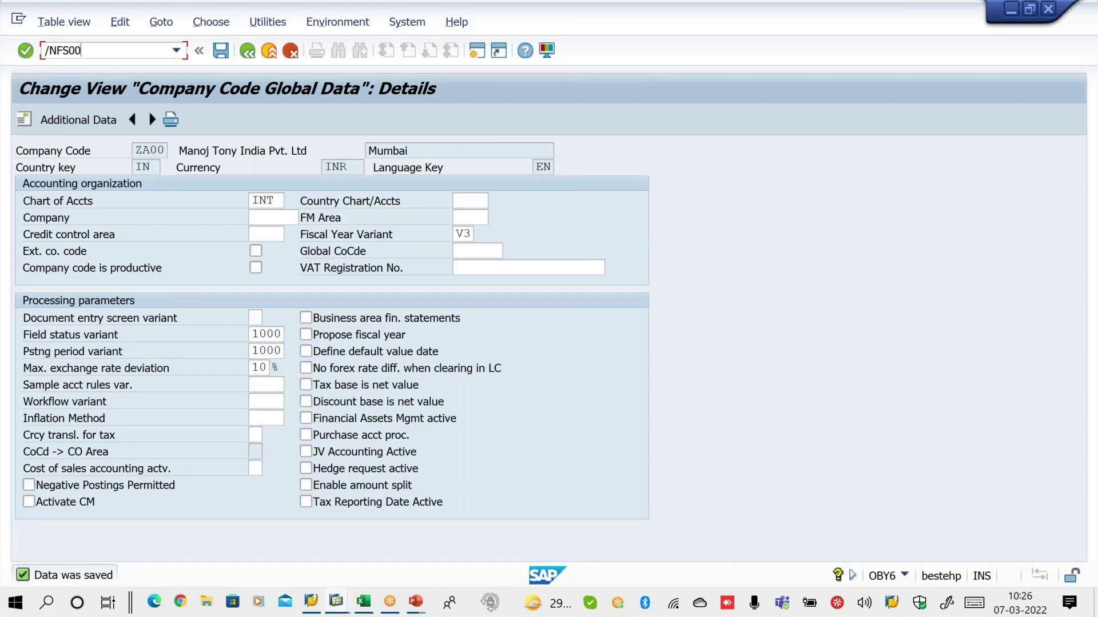
Run FS00 and change the G/L account number to 140001 for company code ZA00
{"action": "key", "text": "Return"}
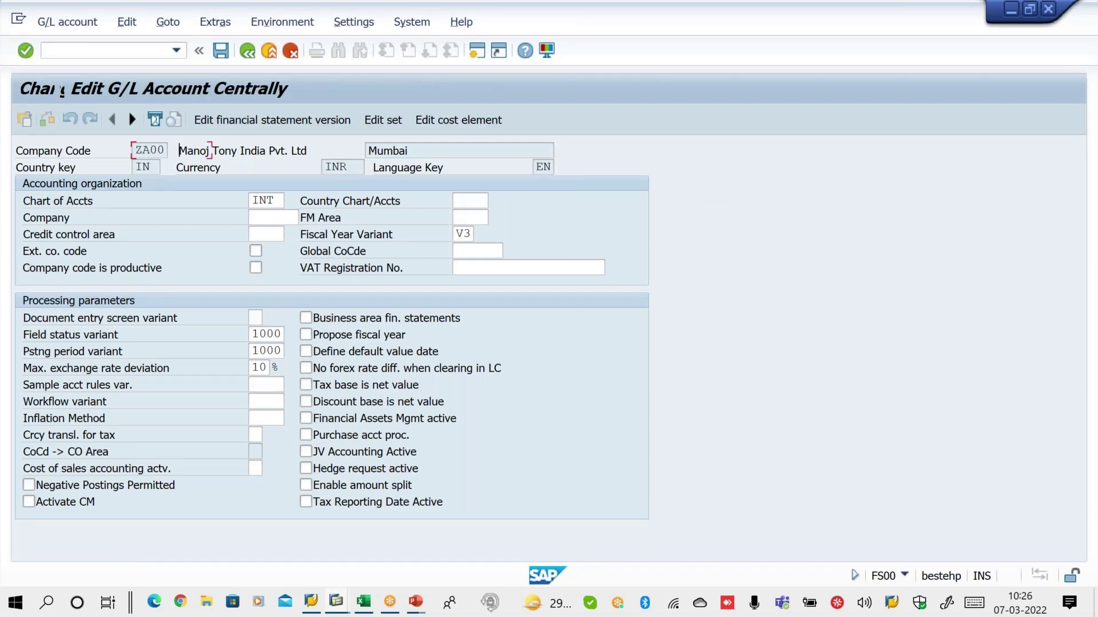
{"action": "left_click", "coordinate": [194, 148]}
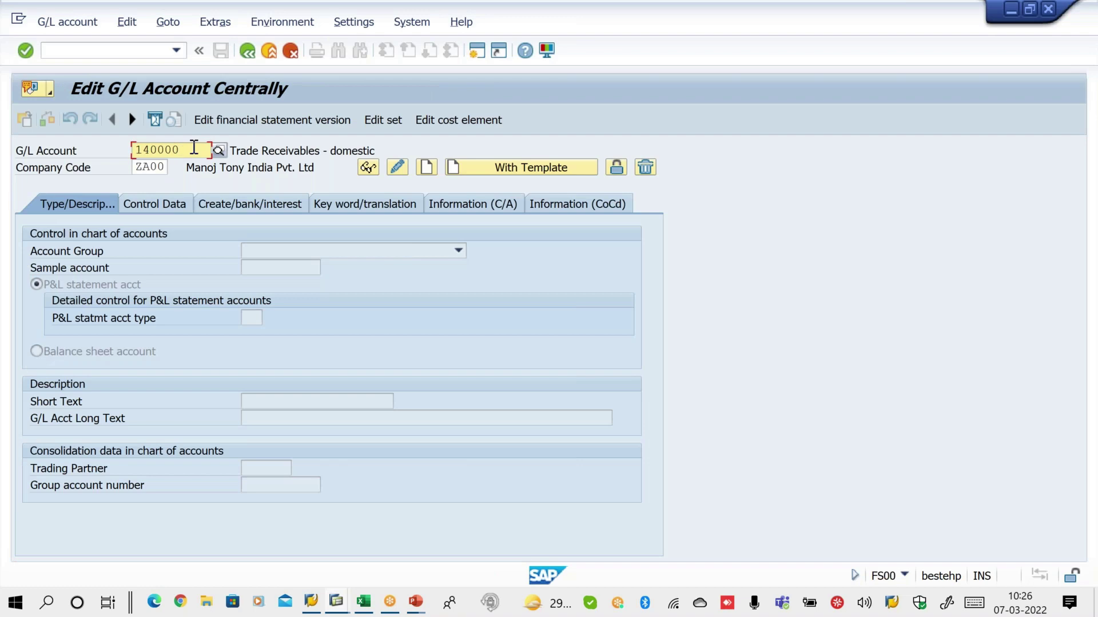
{"action": "key", "text": "BackSpace"}
{"action": "type", "text": "1"}
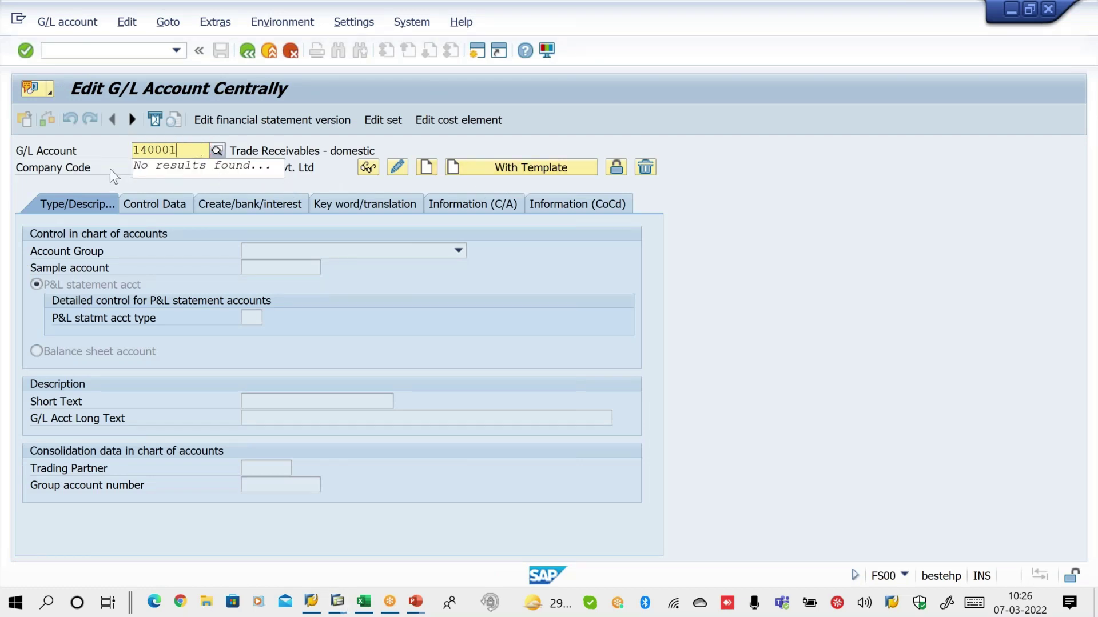
{"action": "left_click", "coordinate": [148, 167]}
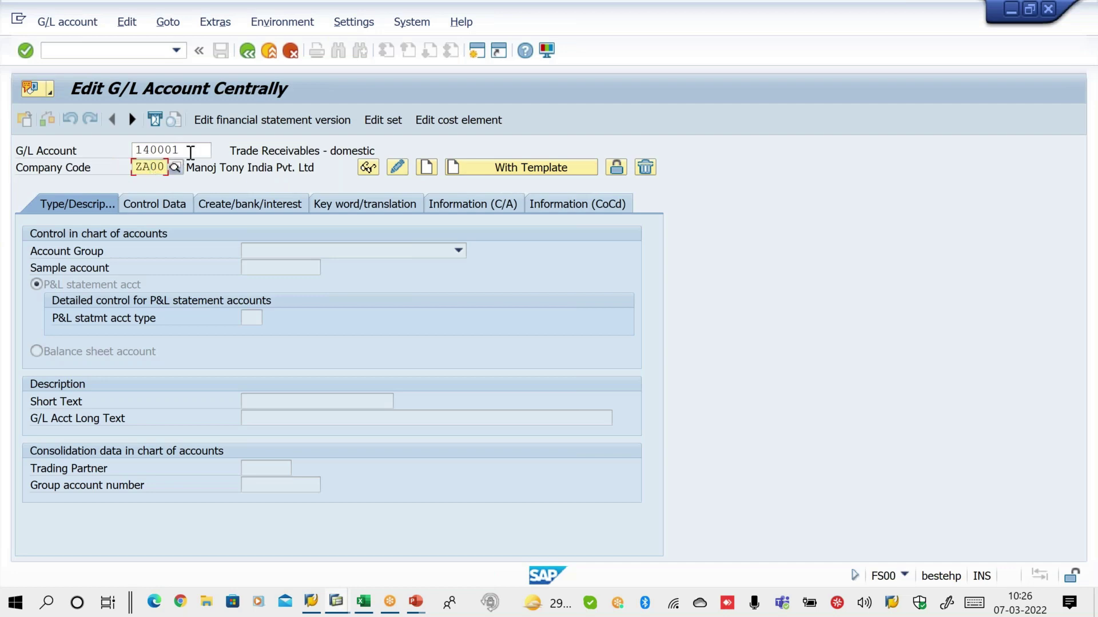
Create account 140001 from reference account 140000 in company code 1000 and save it
{"action": "left_click", "coordinate": [516, 171]}
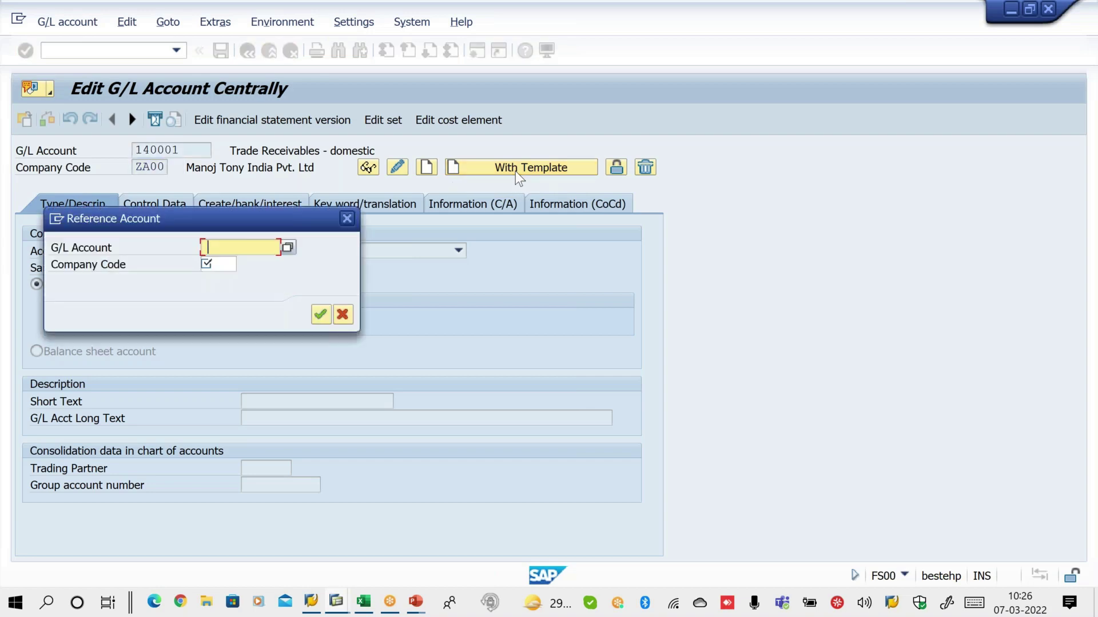
{"action": "key", "text": "Down"}
{"action": "key", "text": "Down"}
{"action": "key", "text": "Down"}
{"action": "key", "text": "Return"}
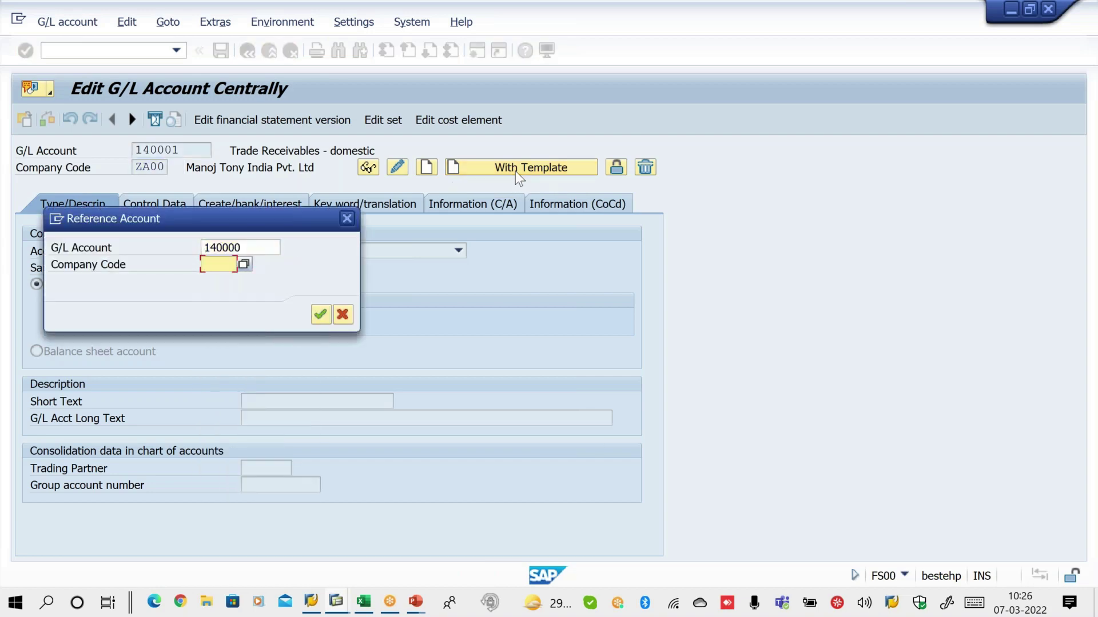
{"action": "key", "text": "Down"}
{"action": "key", "text": "Down"}
{"action": "key", "text": "Down"}
{"action": "key", "text": "Down"}
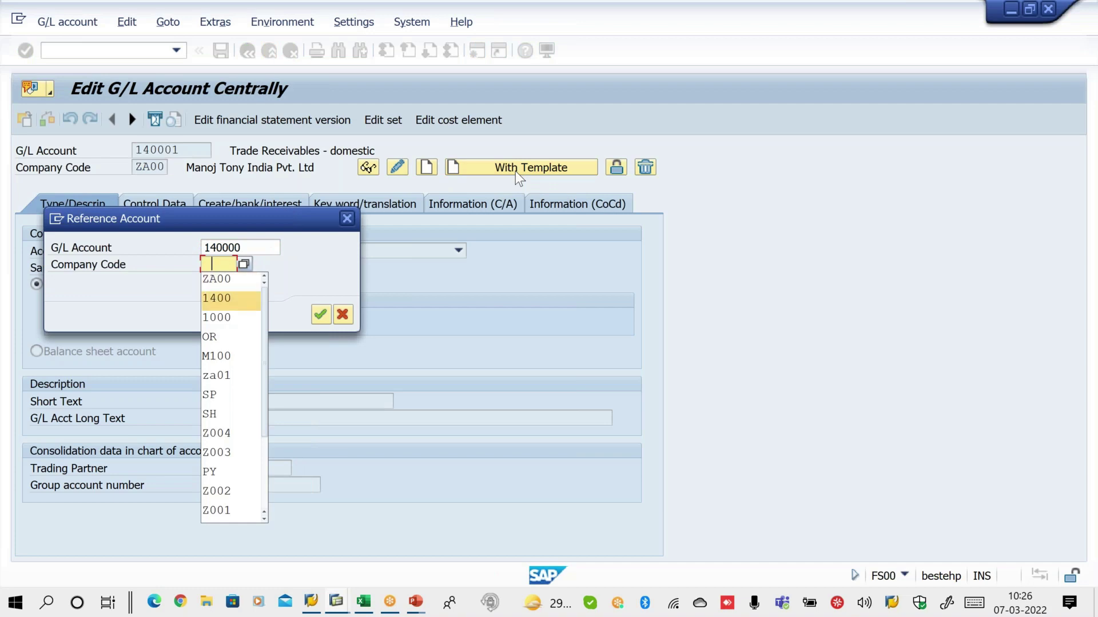
{"action": "key", "text": "Return"}
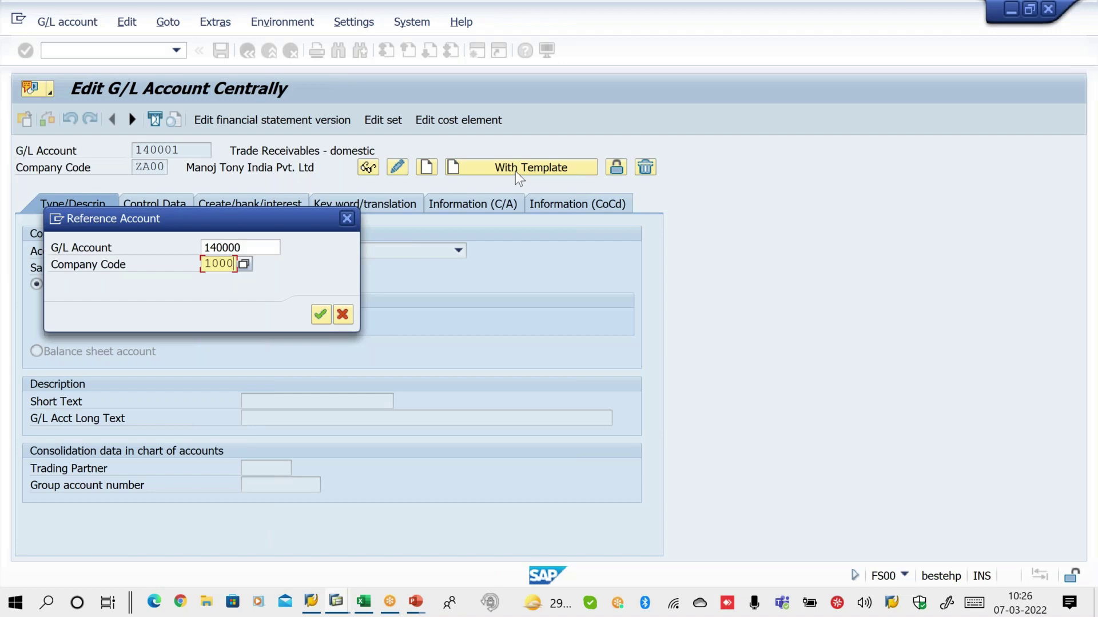
{"action": "left_click", "coordinate": [321, 314]}
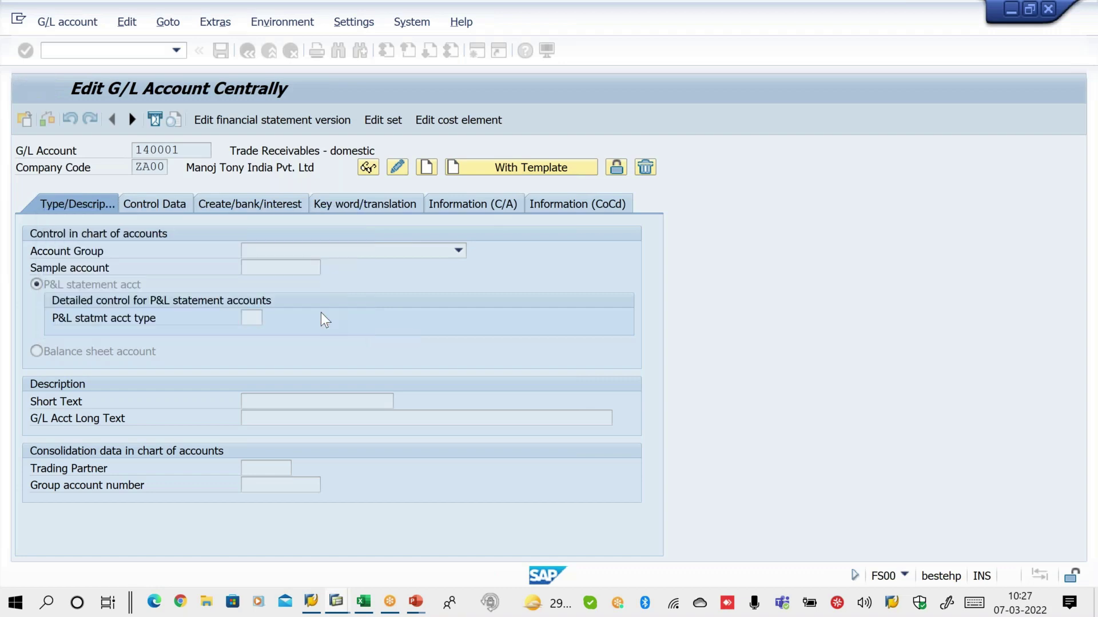
{"action": "key", "text": "ctrl+s"}
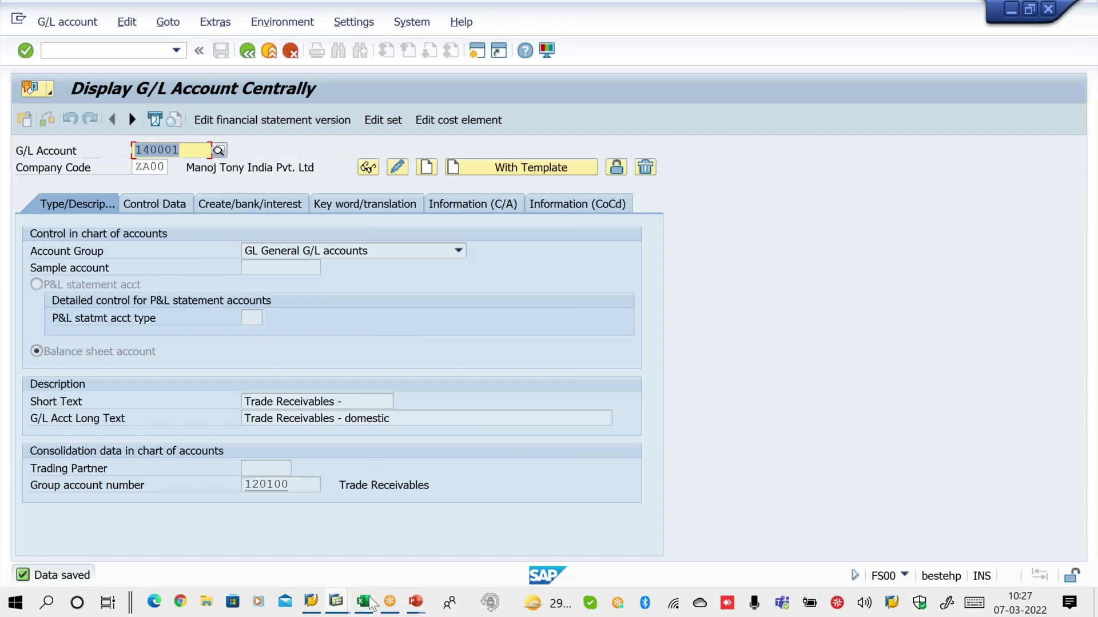
Return to the Create Customer window and confirm reconciliation account 140001
{"action": "left_click", "coordinate": [336, 601]}
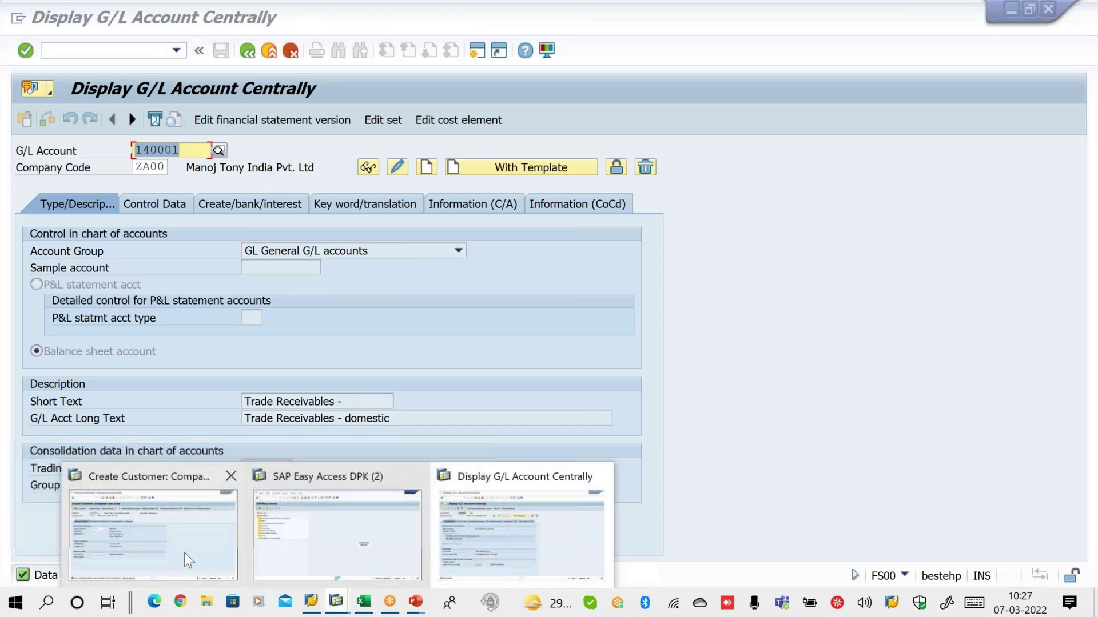
{"action": "left_click", "coordinate": [183, 553]}
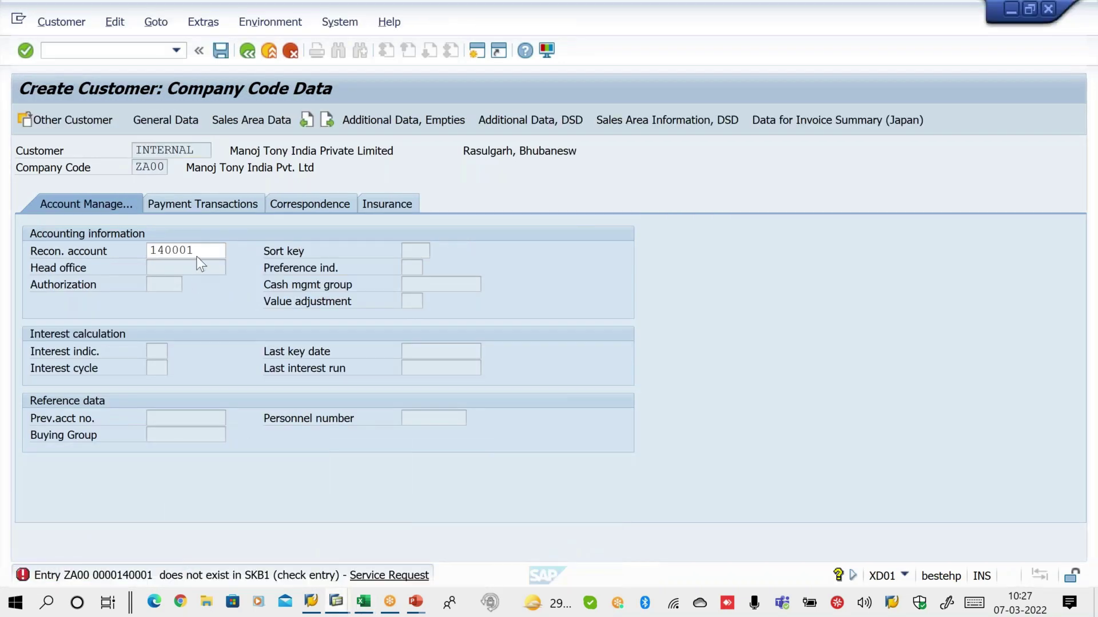
{"action": "double_click", "coordinate": [197, 253]}
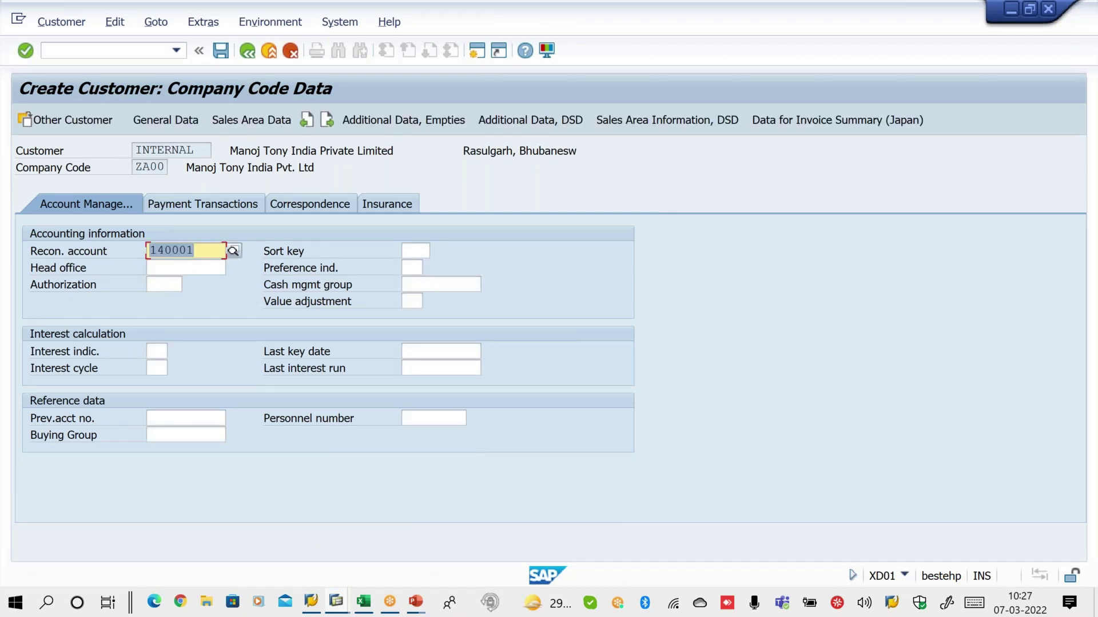
Turn on the payment history record and go to the sales area shipping data
{"action": "left_click", "coordinate": [217, 207]}
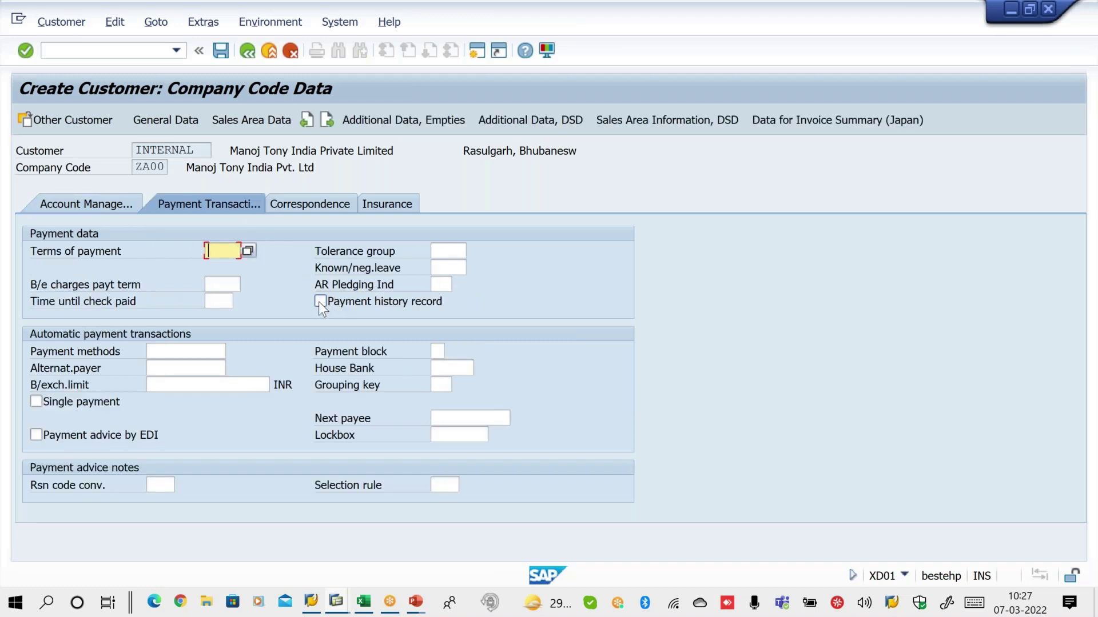
{"action": "left_click", "coordinate": [320, 301]}
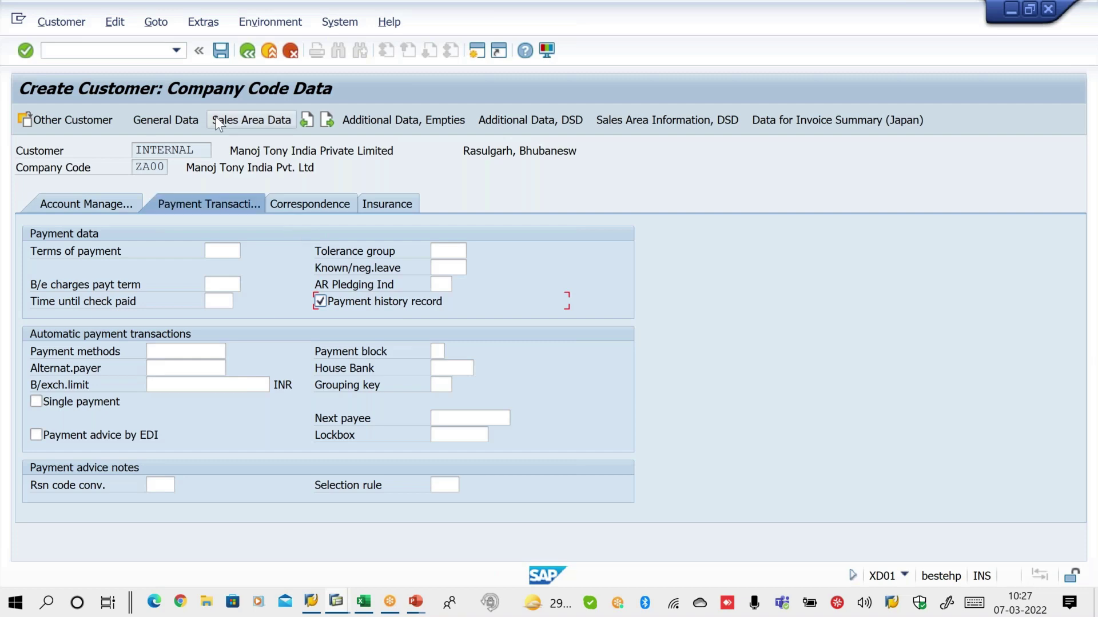
{"action": "left_click", "coordinate": [250, 123]}
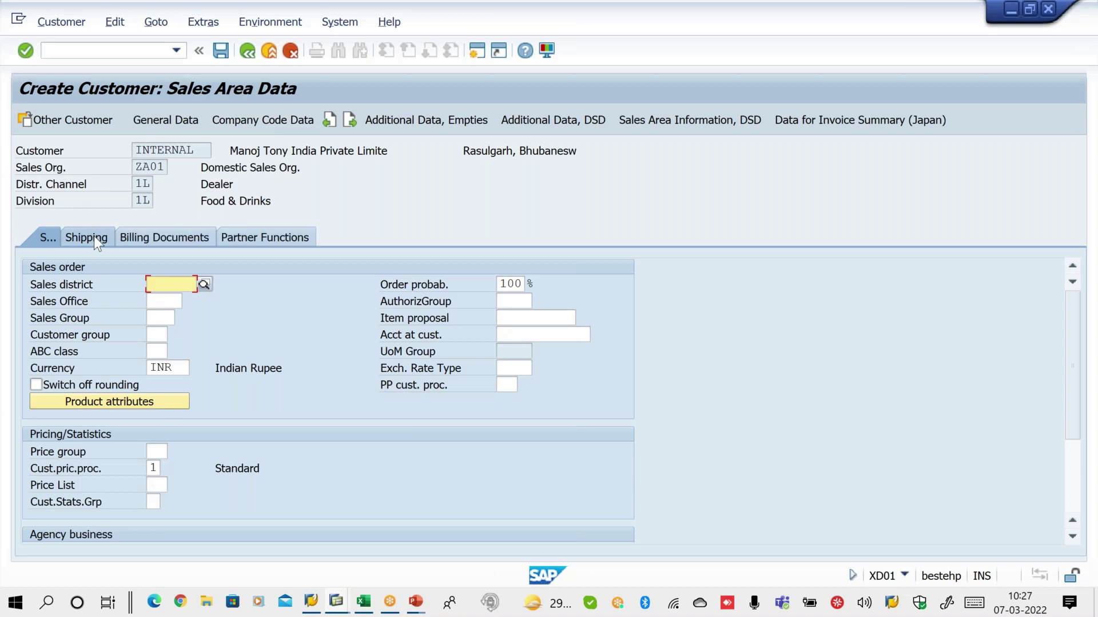
{"action": "left_click", "coordinate": [156, 287]}
Set delivery priority 01 and shipping conditions 01 (As soon as possible)
{"action": "type", "text": "01"}
{"action": "key", "text": "Tab"}
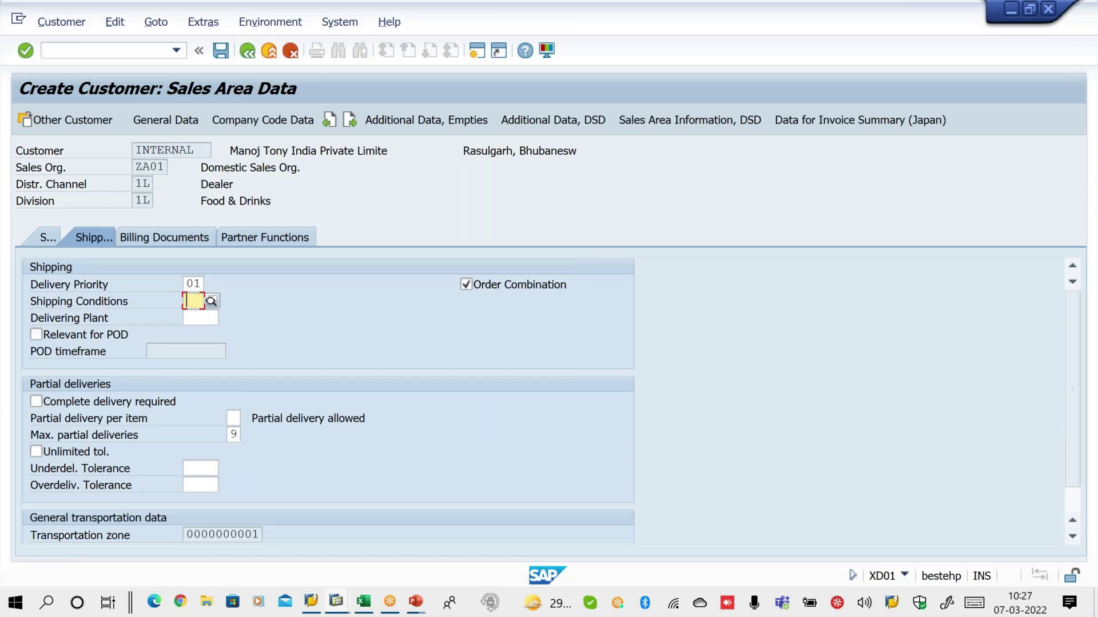
{"action": "type", "text": "01"}
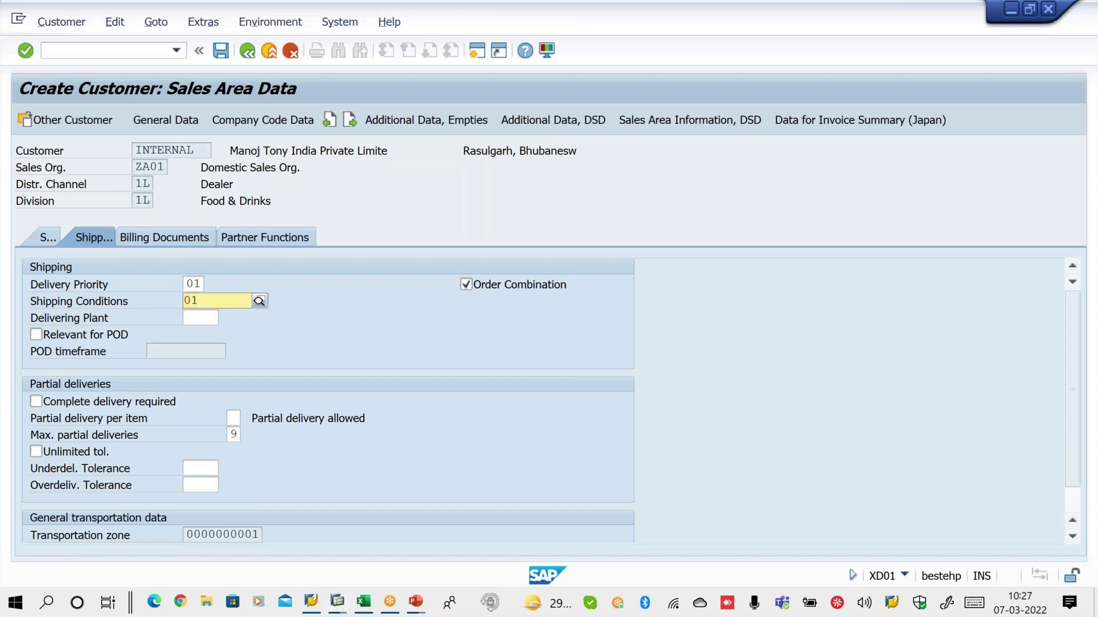
{"action": "left_click", "coordinate": [215, 341]}
{"action": "key", "text": "Return"}
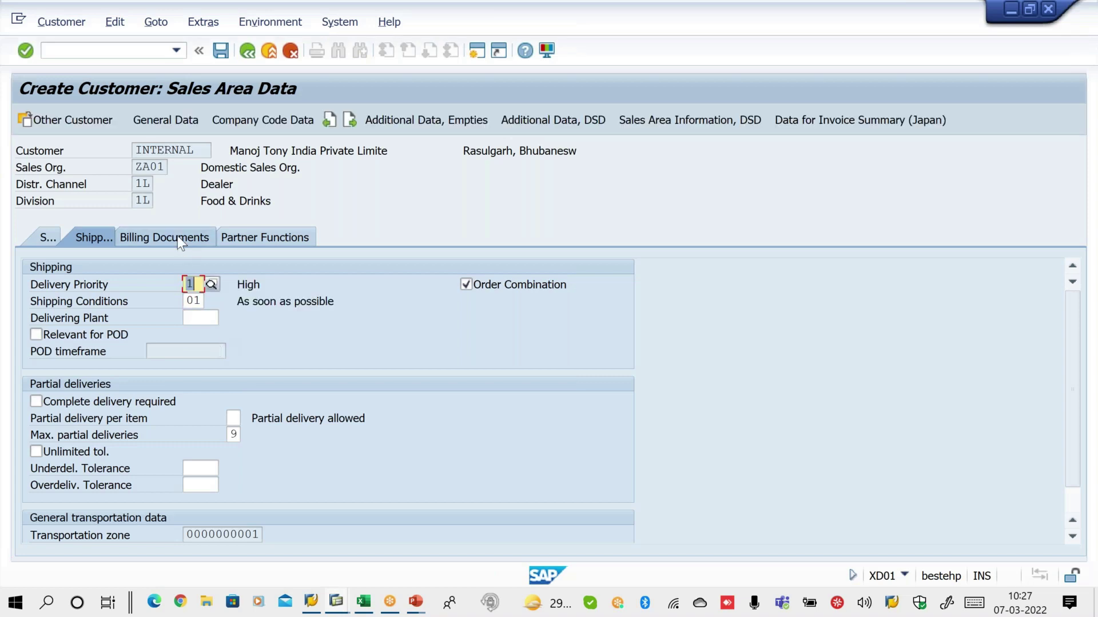
On the billing documents data, set incoterms CIF with location Bhubaneswar
{"action": "left_click", "coordinate": [181, 242]}
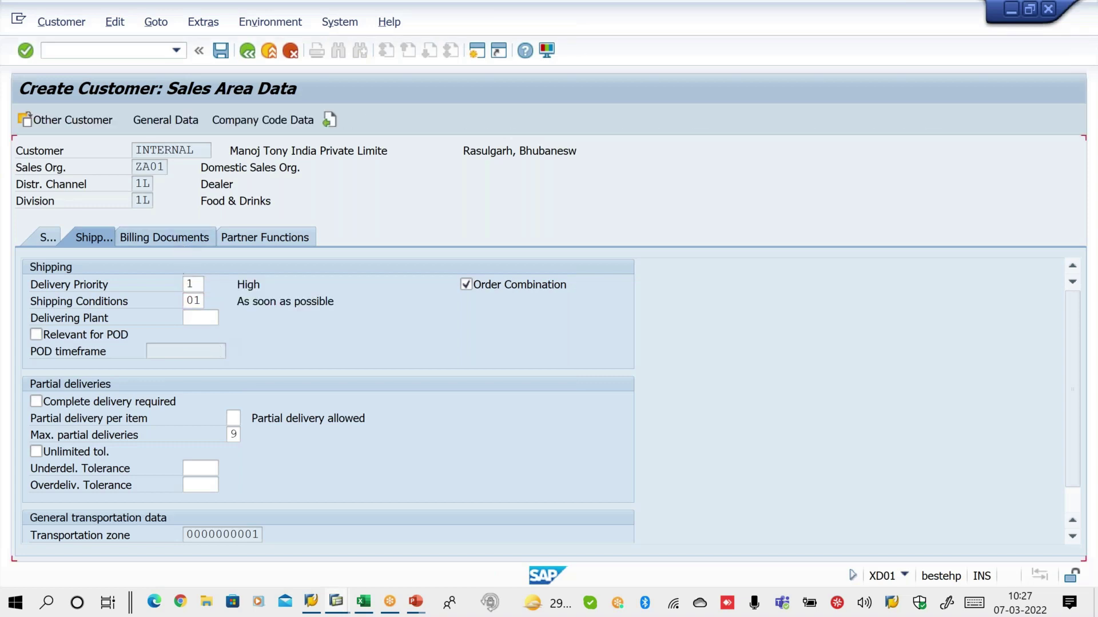
{"action": "left_click", "coordinate": [188, 366]}
{"action": "left_click", "coordinate": [188, 366]}
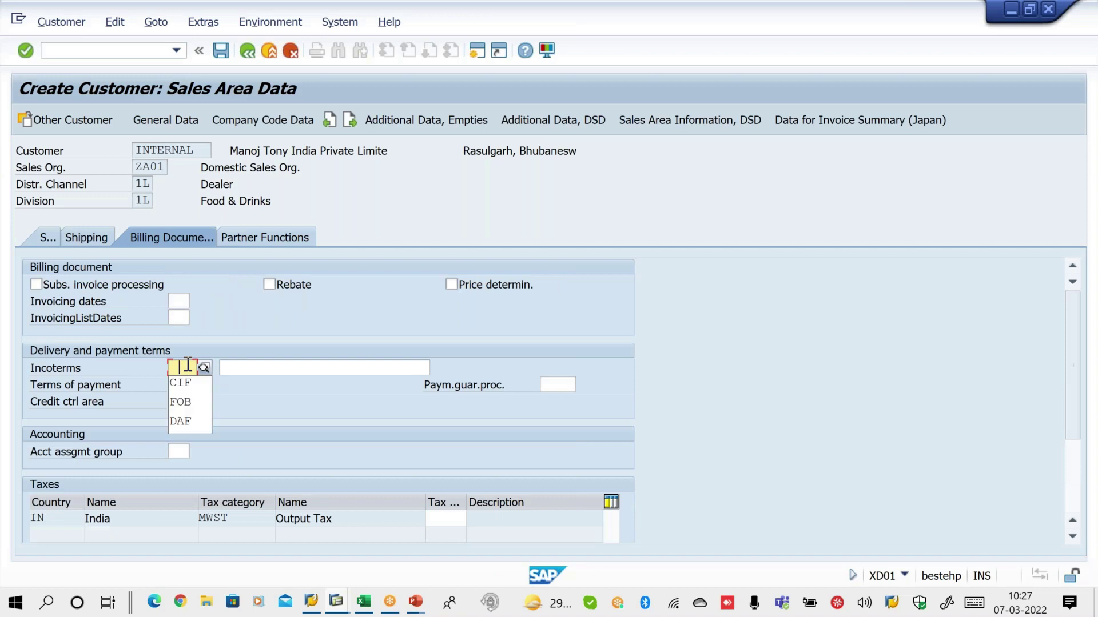
{"action": "key", "text": "Down"}
{"action": "key", "text": "Return"}
{"action": "key", "text": "Tab"}
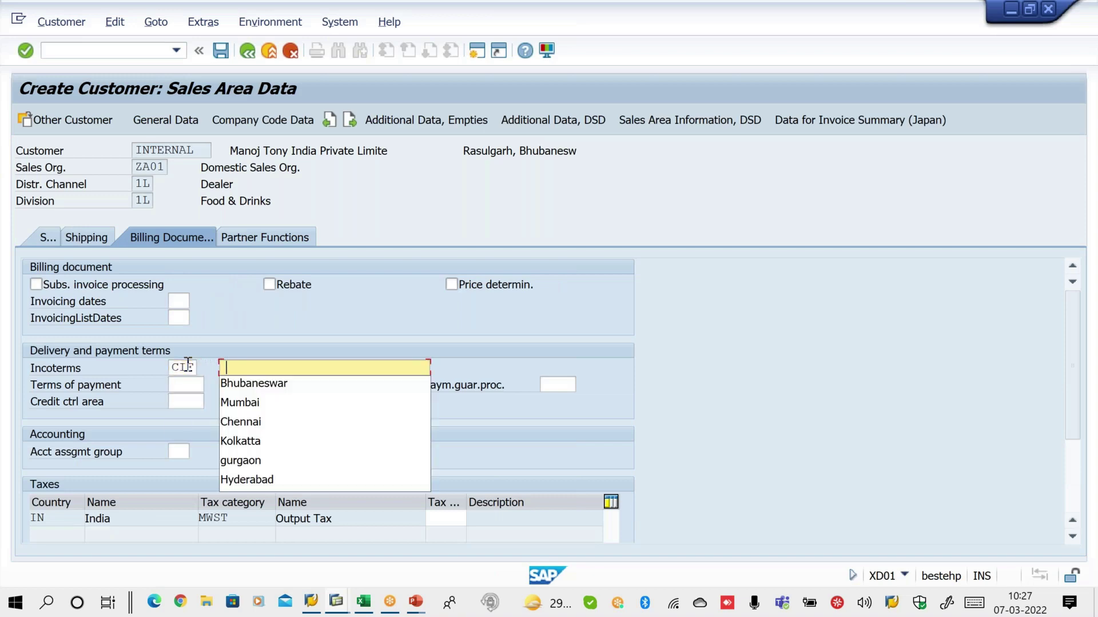
{"action": "key", "text": "Down"}
{"action": "key", "text": "Return"}
{"action": "left_click_drag", "start_coordinate": [291, 368], "coordinate": [220, 368]}
Set payment terms 0001, account assignment group 01 and tax classification 1, then save the customer
{"action": "left_click", "coordinate": [182, 386]}
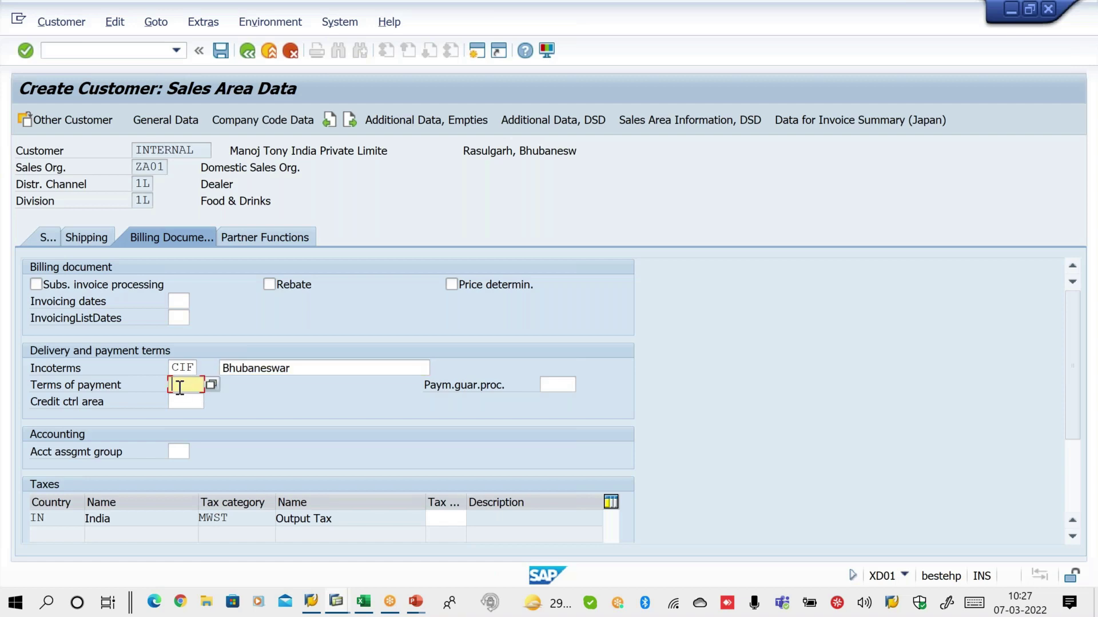
{"action": "key", "text": "Down"}
{"action": "key", "text": "Return"}
{"action": "key", "text": "Tab"}
{"action": "key", "text": "Tab"}
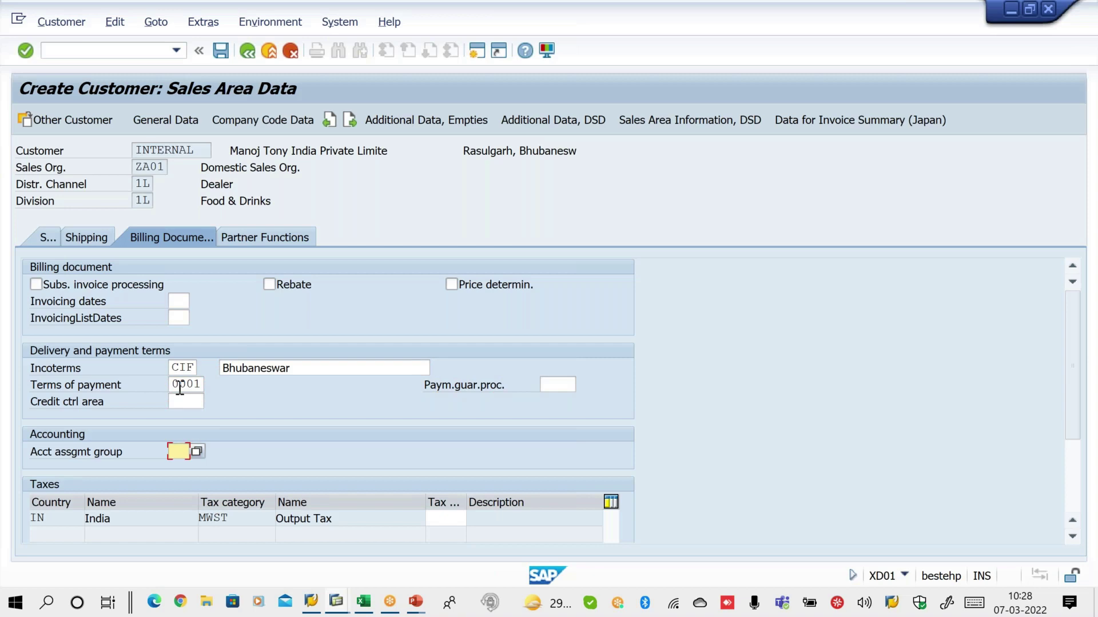
{"action": "type", "text": "0"}
{"action": "key", "text": "Down"}
{"action": "key", "text": "Return"}
{"action": "key", "text": "Tab"}
{"action": "type", "text": "1"}
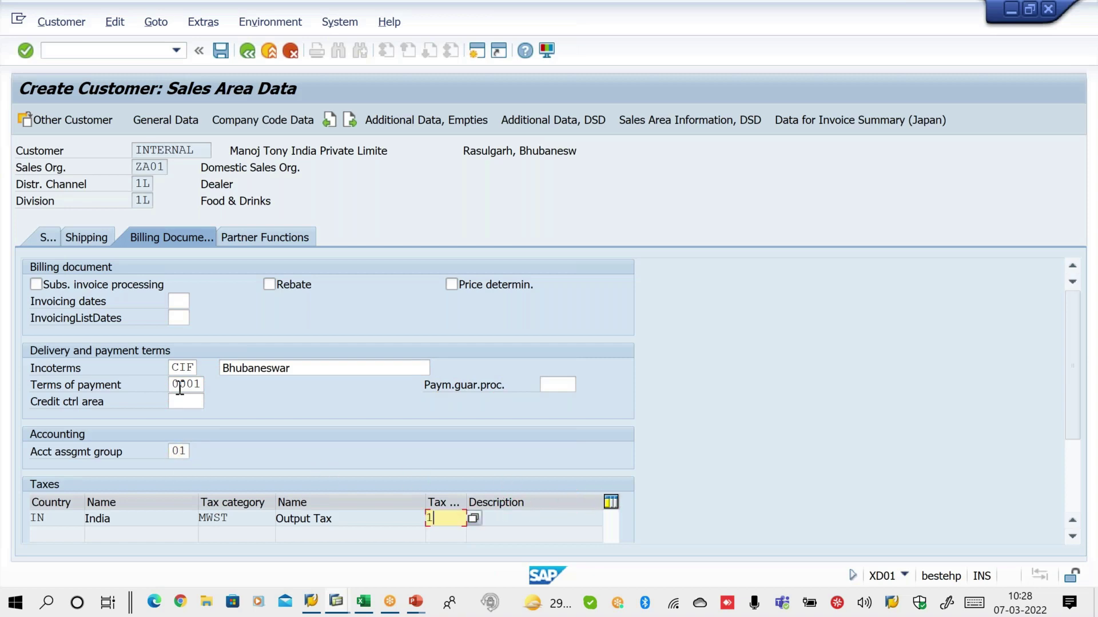
{"action": "key", "text": "Return"}
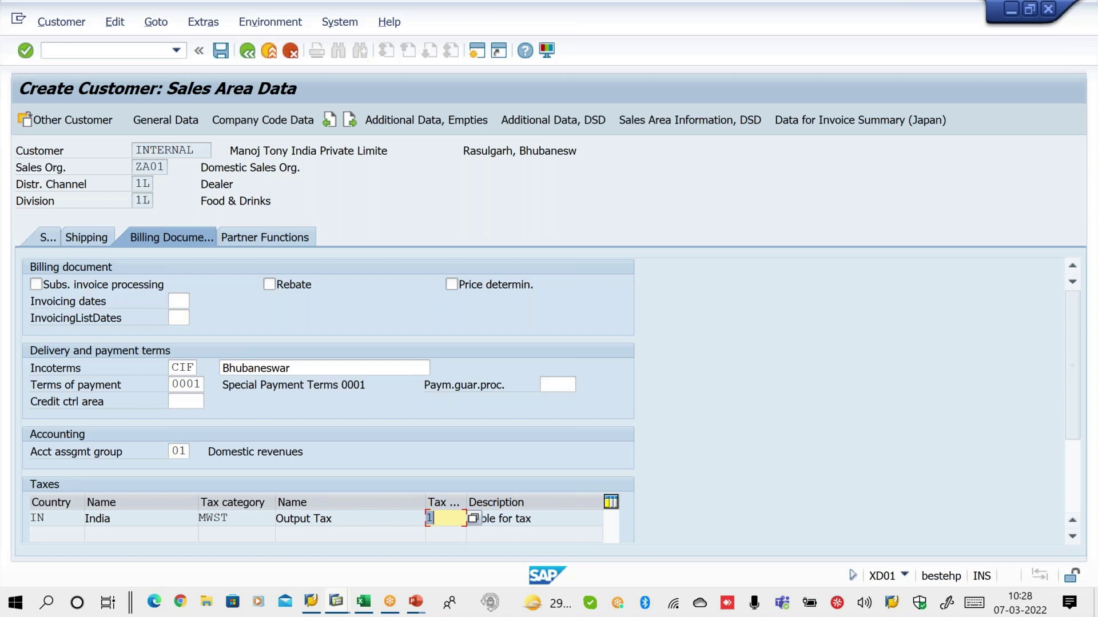
{"action": "left_click", "coordinate": [222, 51]}
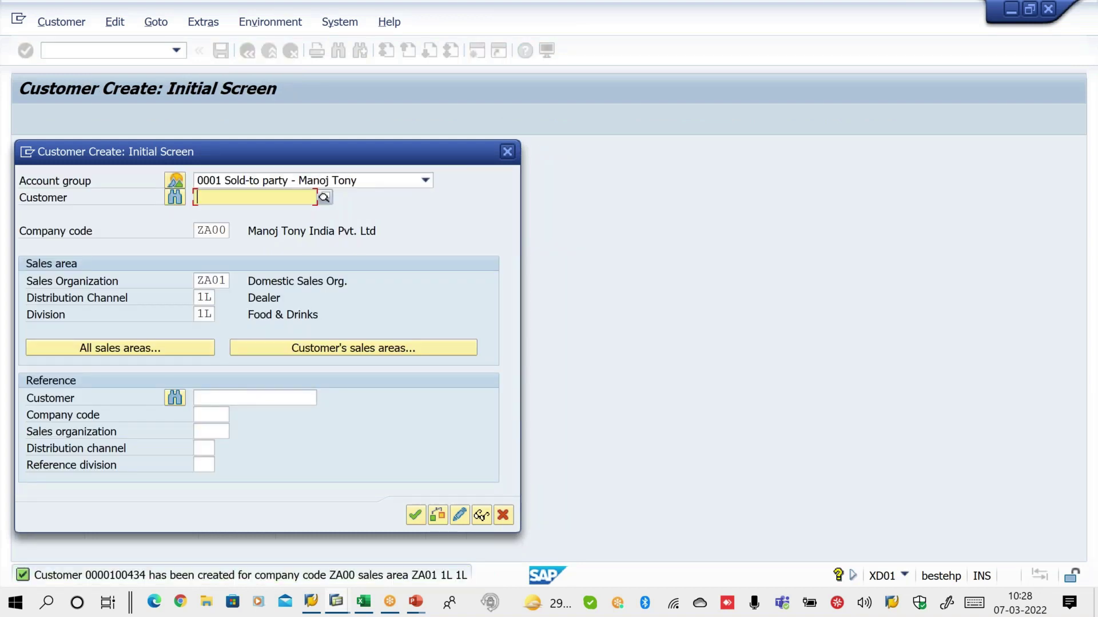
Highlight new customer number 100434, close the Customer Create dialog, and enter transaction VCUST
{"action": "left_click", "coordinate": [684, 16]}
{"action": "left_click", "coordinate": [715, 49]}
{"action": "mouse_move", "coordinate": [145, 541]}
{"action": "left_mouse_down"}
{"action": "mouse_move", "coordinate": [94, 548]}
{"action": "mouse_move", "coordinate": [98, 601]}
{"action": "left_mouse_up"}
{"action": "mouse_move", "coordinate": [172, 569]}
{"action": "left_mouse_down"}
{"action": "mouse_move", "coordinate": [94, 578]}
{"action": "mouse_move", "coordinate": [172, 577]}
{"action": "mouse_move", "coordinate": [109, 597]}
{"action": "mouse_move", "coordinate": [170, 526]}
{"action": "mouse_move", "coordinate": [125, 519]}
{"action": "left_mouse_up"}
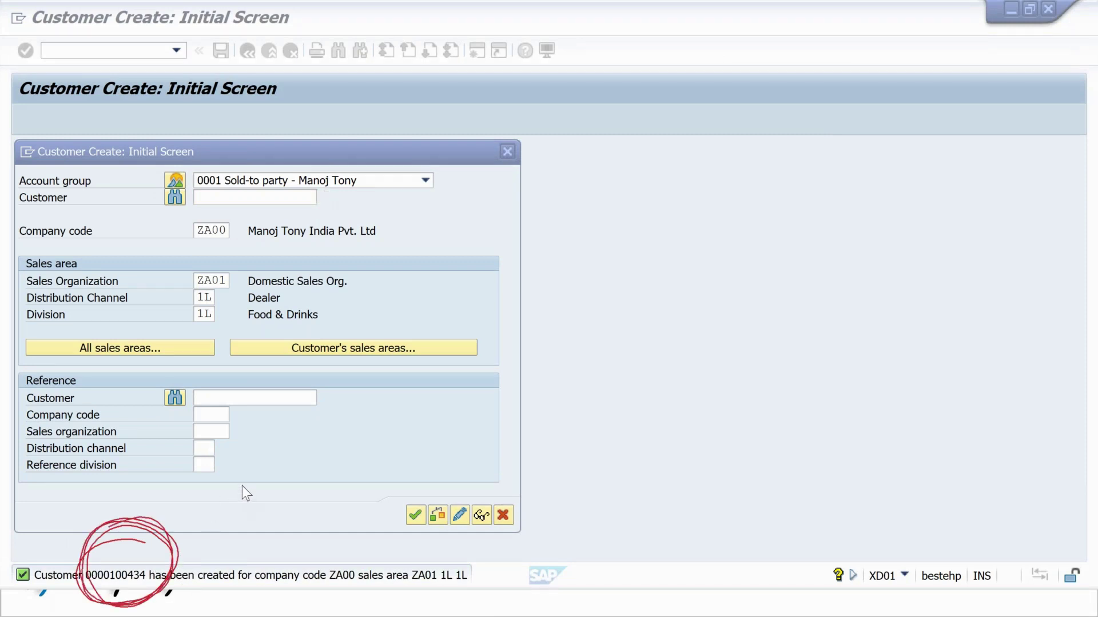
{"action": "key", "text": "Escape"}
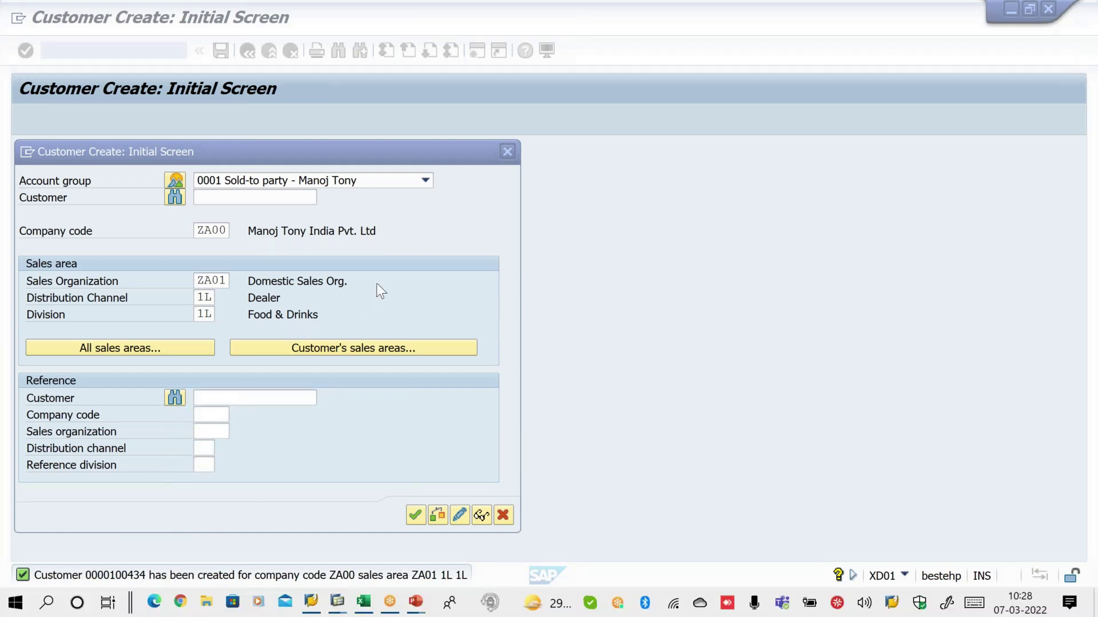
{"action": "left_click", "coordinate": [509, 161]}
{"action": "left_click", "coordinate": [508, 152]}
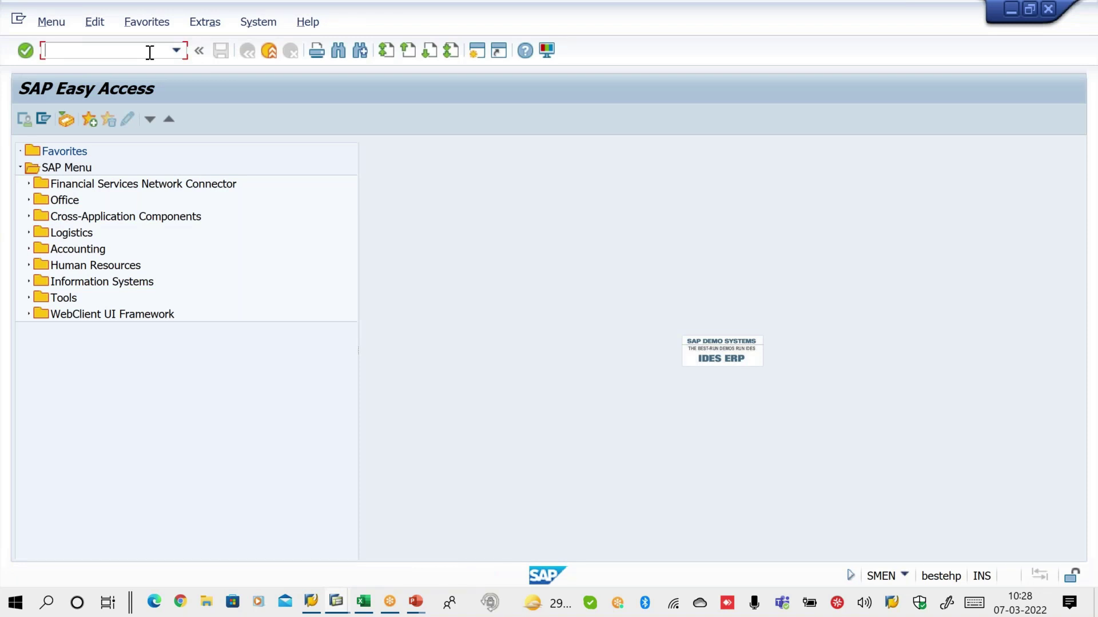
{"action": "type", "text": "VCUST"}
List customers for ZA01/1L/1L, showing 100433 and 100434, then return to the slide show
{"action": "key", "text": "Return"}
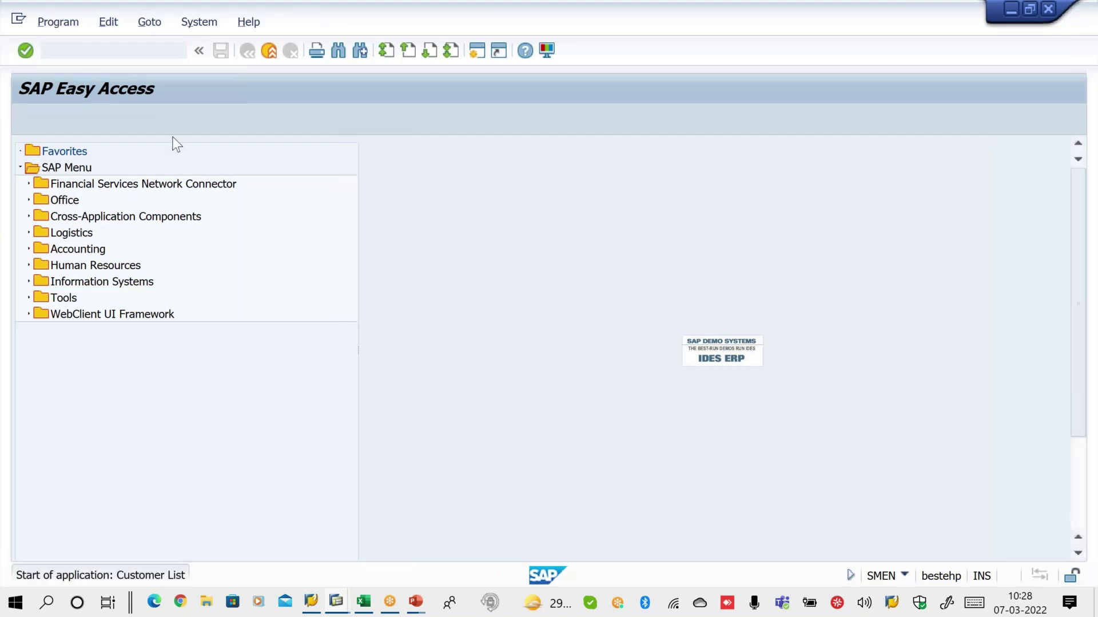
{"action": "left_click", "coordinate": [268, 367]}
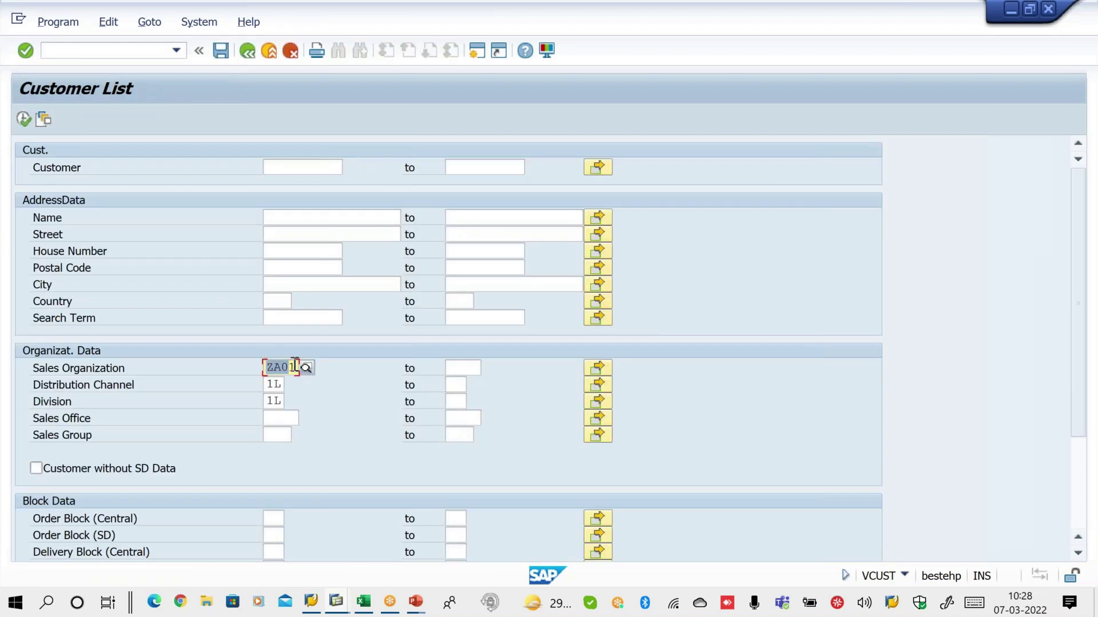
{"action": "left_click", "coordinate": [272, 384]}
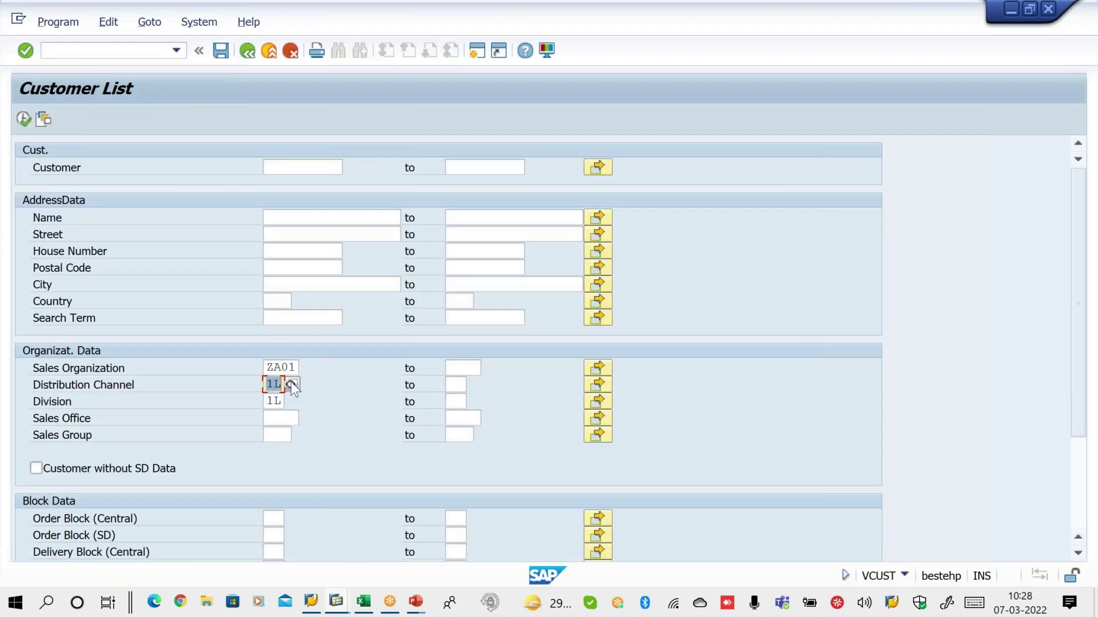
{"action": "double_click", "coordinate": [280, 401]}
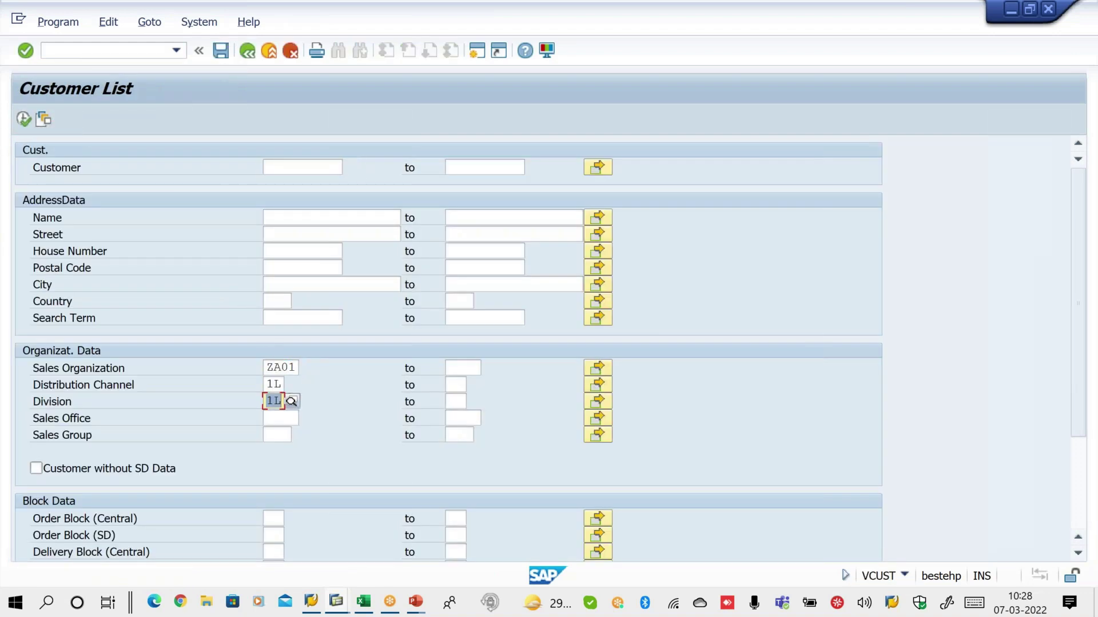
{"action": "left_click", "coordinate": [24, 118]}
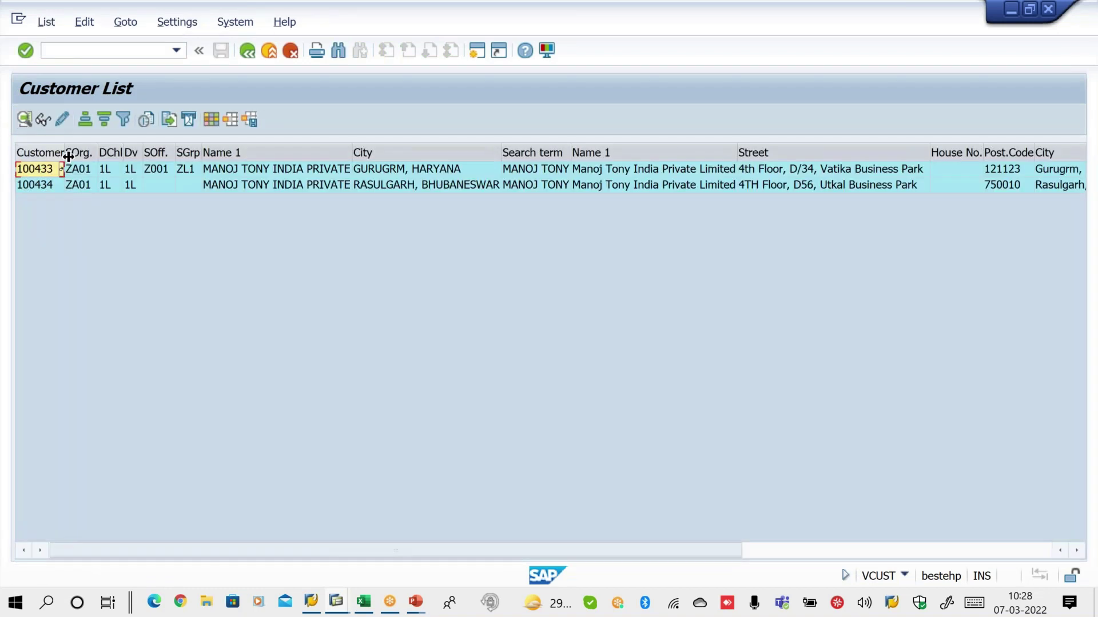
{"action": "left_click_drag", "start_coordinate": [68, 156], "coordinate": [86, 153]}
{"action": "left_click", "coordinate": [52, 152]}
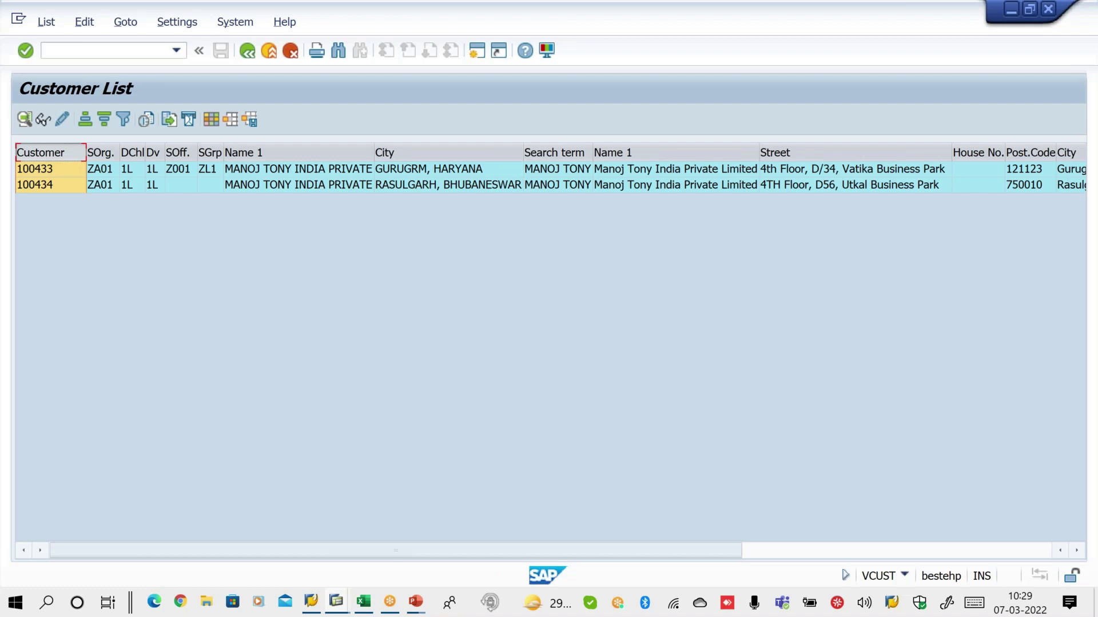
{"action": "left_click", "coordinate": [415, 601]}
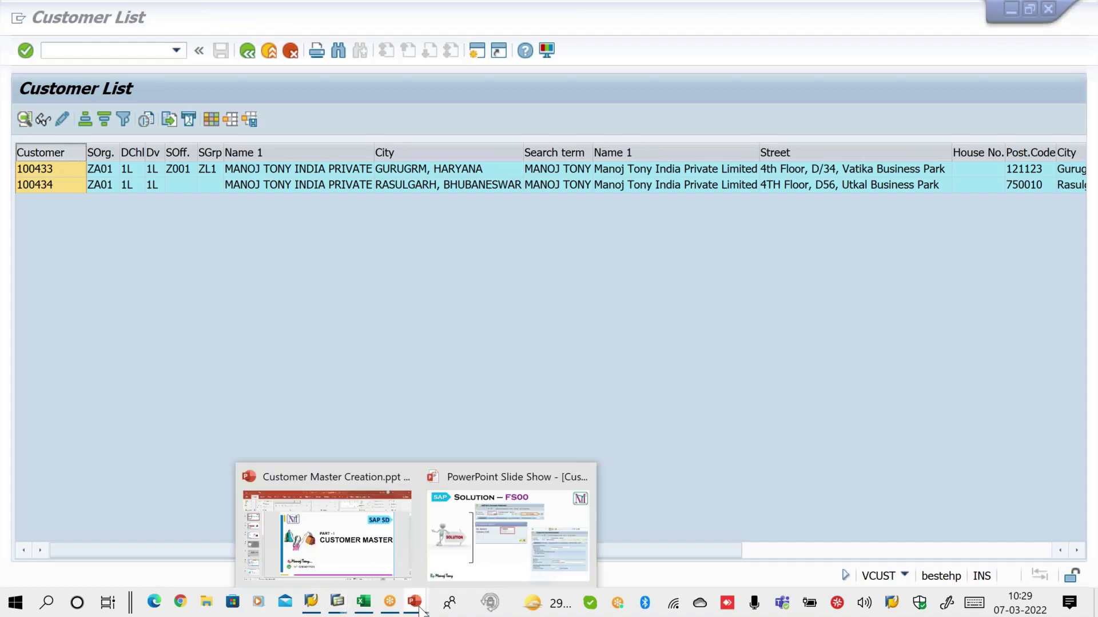
{"action": "left_click", "coordinate": [512, 556]}
Step through the Sales and Shipping slides to reach the Sales Area - Billing slide
{"action": "key", "text": "Right"}
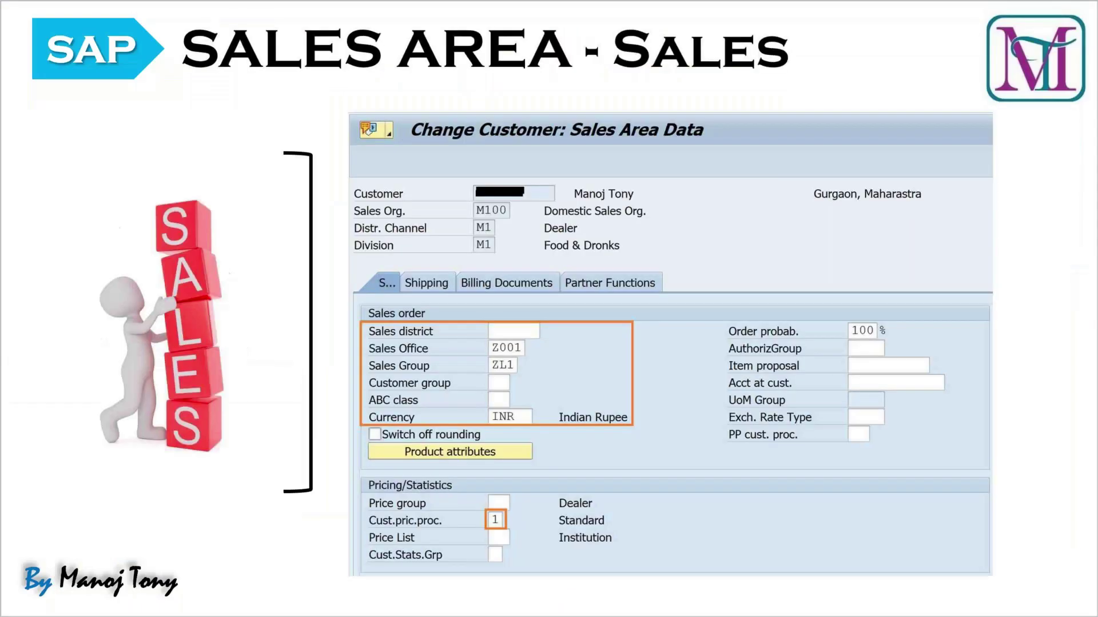
{"action": "key", "text": "Right"}
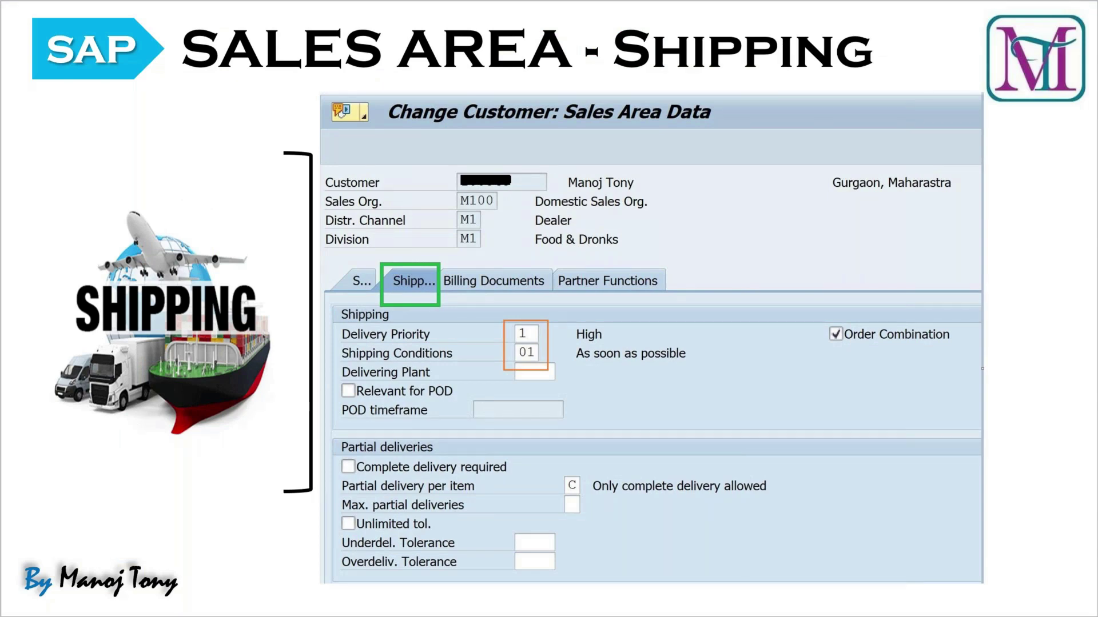
{"action": "key", "text": "Right"}
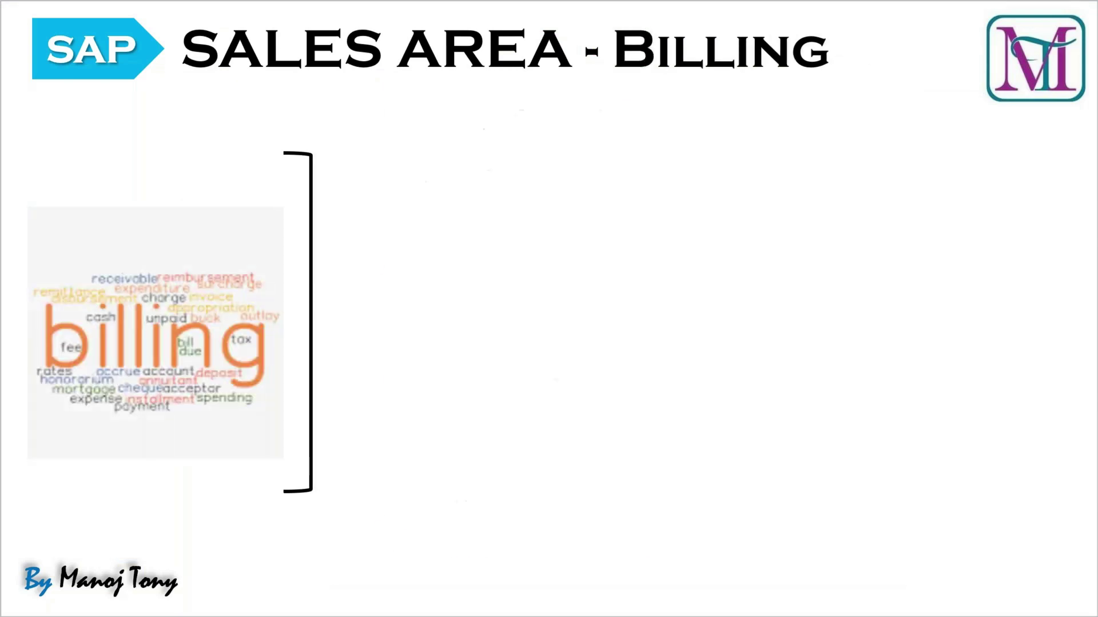